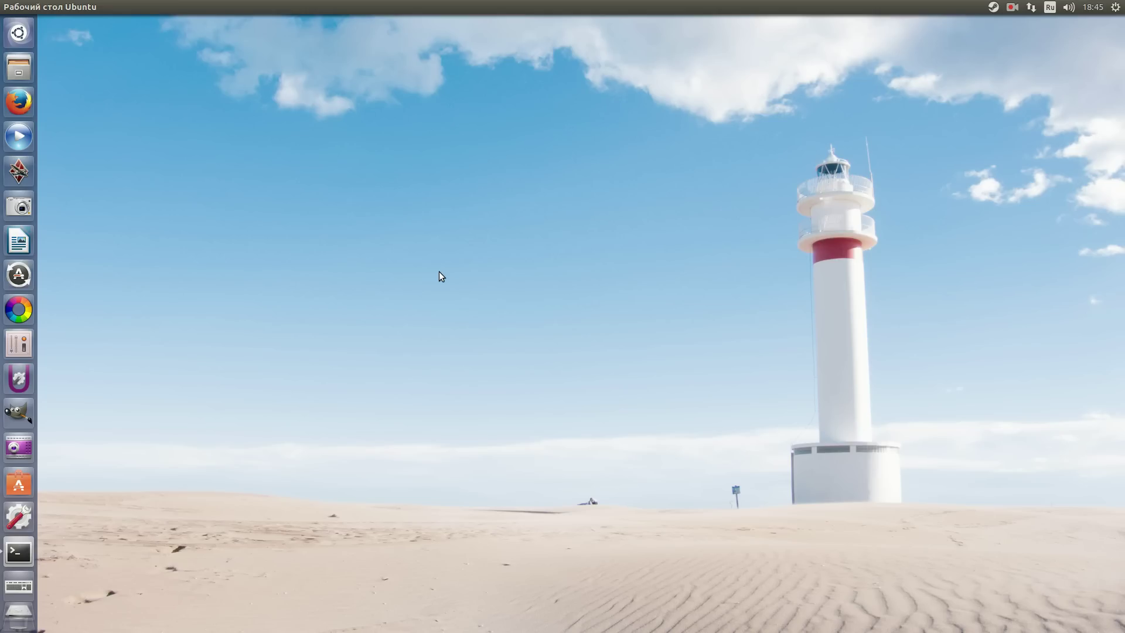
Open the home folder in the file manager, move its window toward the desktop centre, and close it.
click(19, 67)
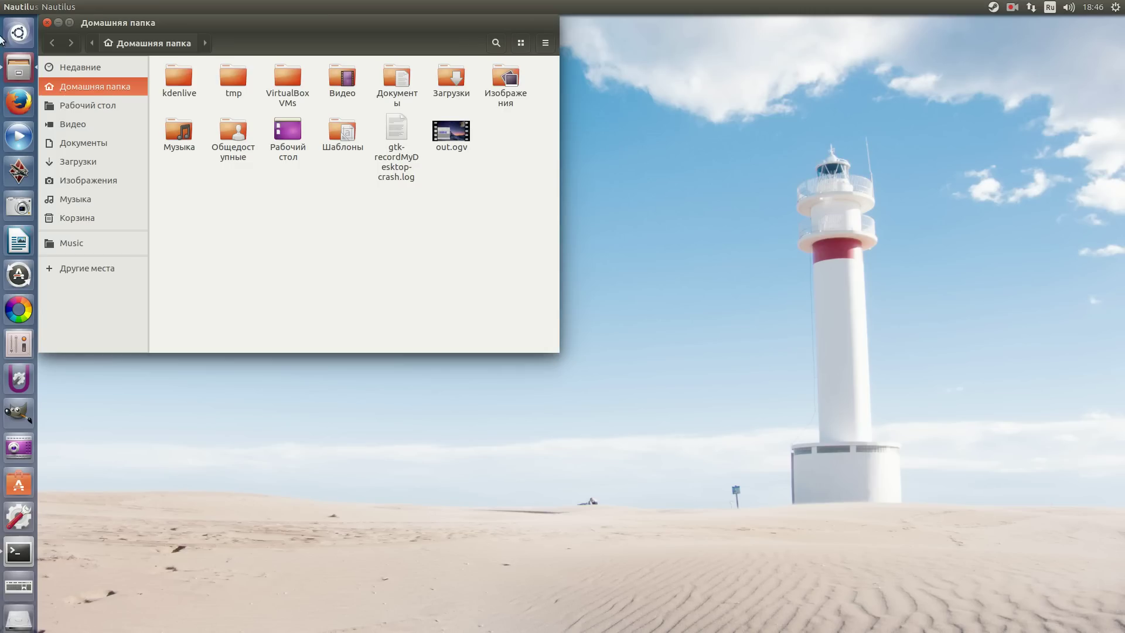
drag(111, 22, 223, 145)
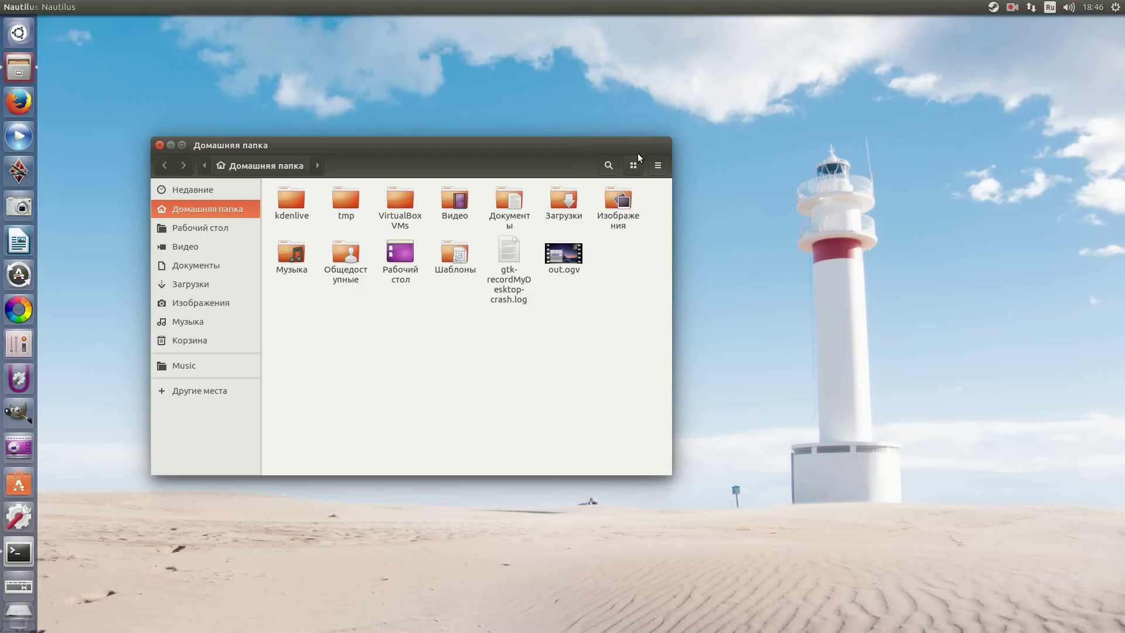
click(159, 145)
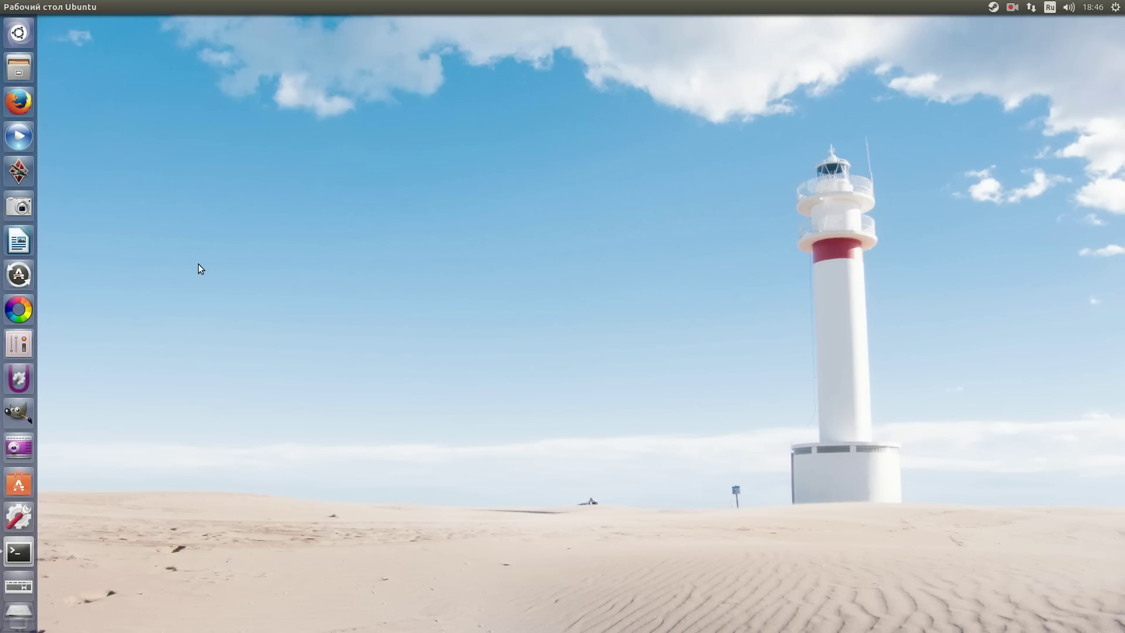
Launch Unsettings and move its window up so the whole window fits on the desktop.
click(23, 374)
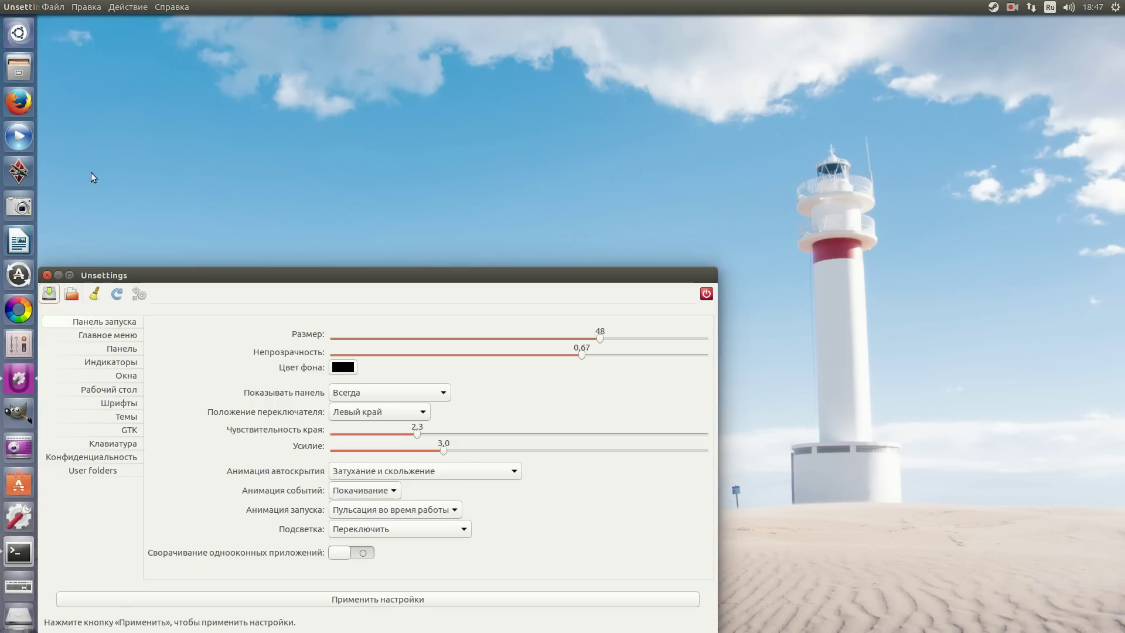
drag(145, 275, 215, 82)
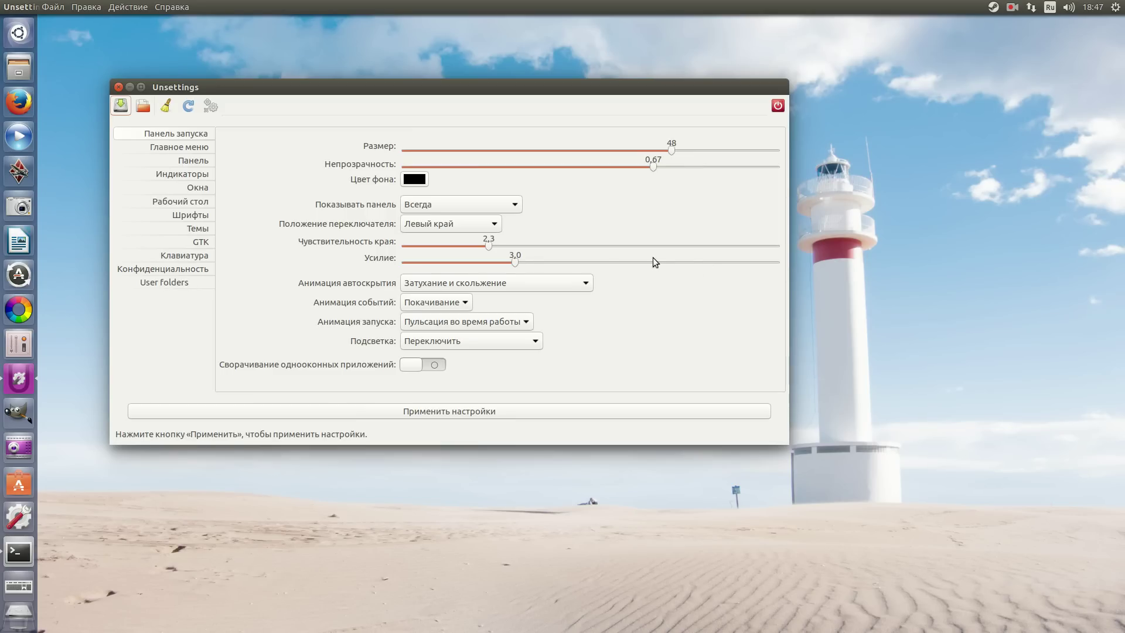
mouse_move(394, 81)
mouse_down()
mouse_move(438, 102)
mouse_move(411, 90)
mouse_up()
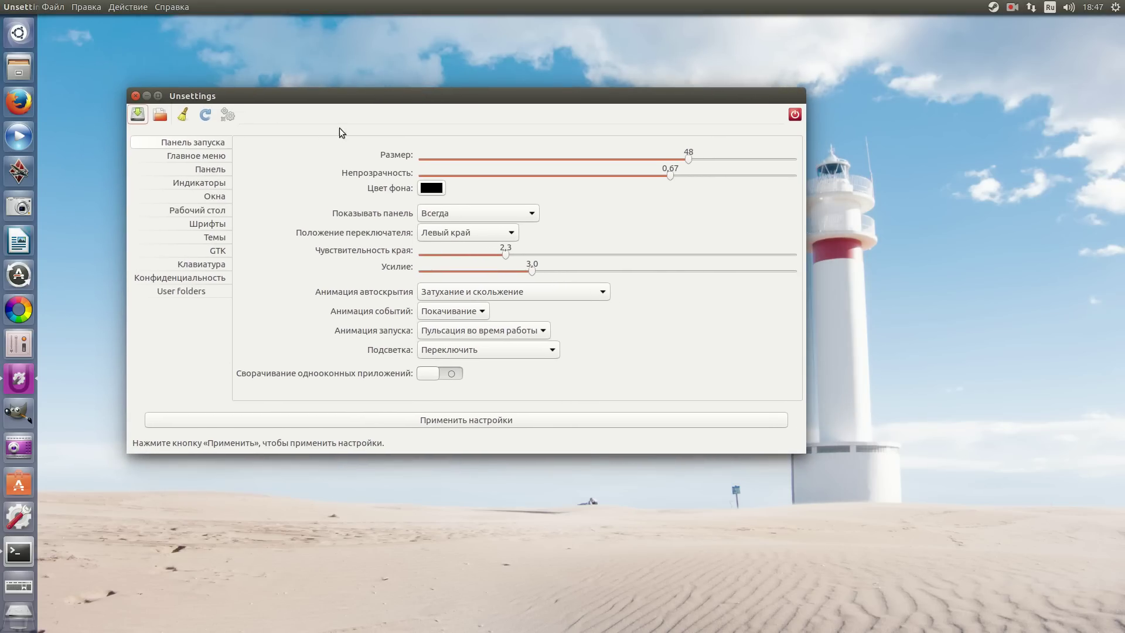
Set the main menu's blur to "Без размытия" and apply the settings.
click(215, 158)
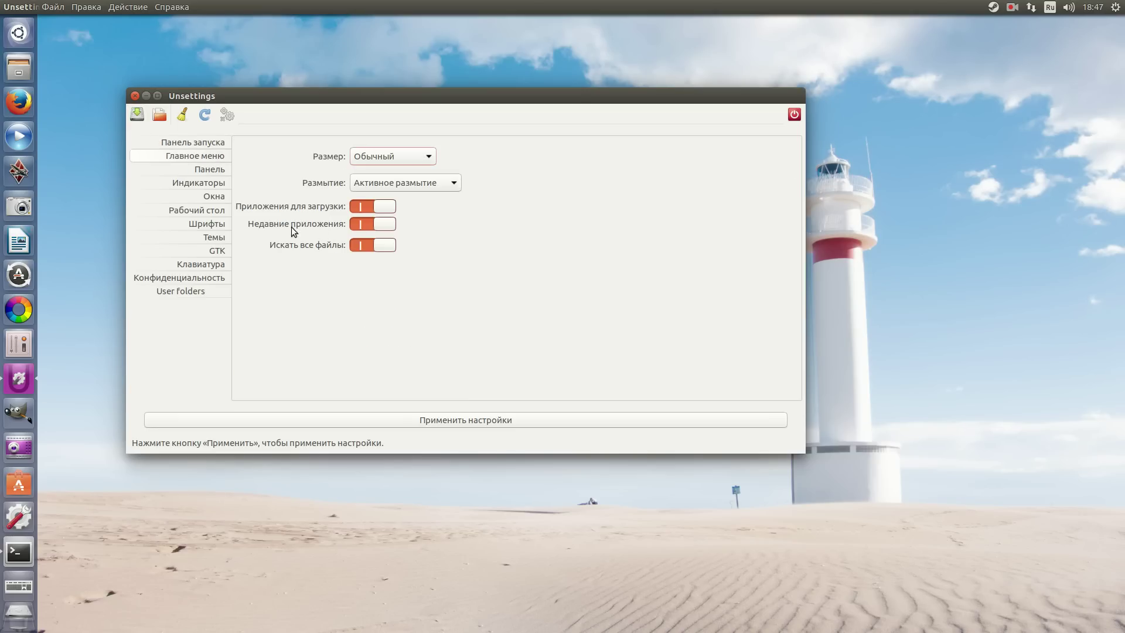
click(377, 187)
click(374, 151)
click(412, 420)
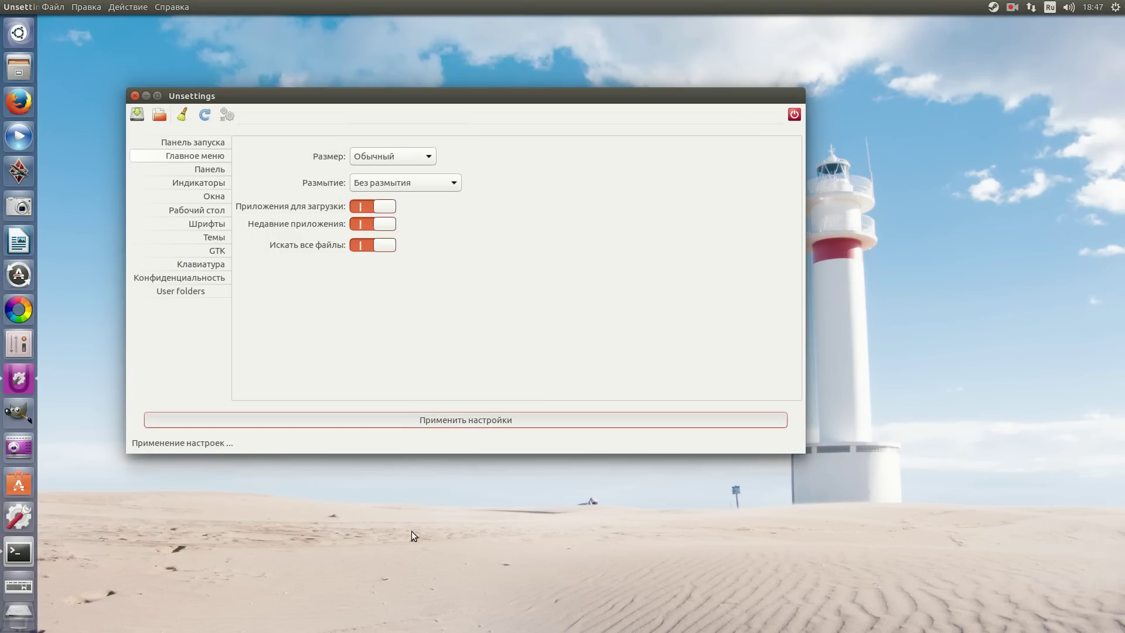
Check the main menu's background with the blur disabled by searching for "u", and close the menu.
click(26, 33)
text(u)
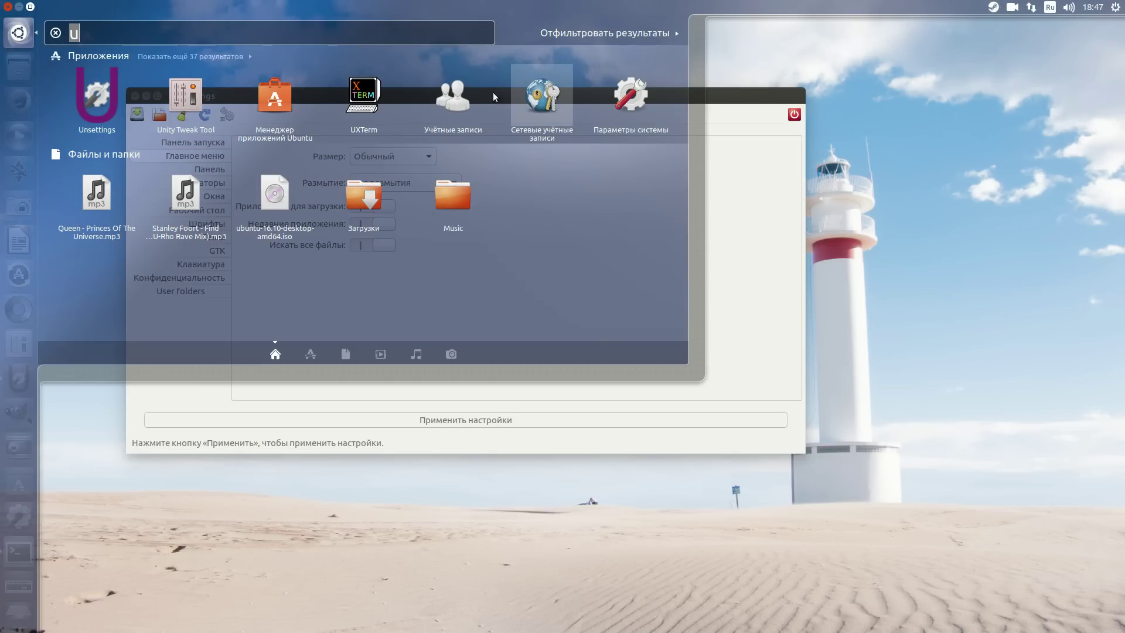
click(734, 233)
Look through the main menu size choices, set its blur to "Статическое размытие", and apply the settings.
click(407, 158)
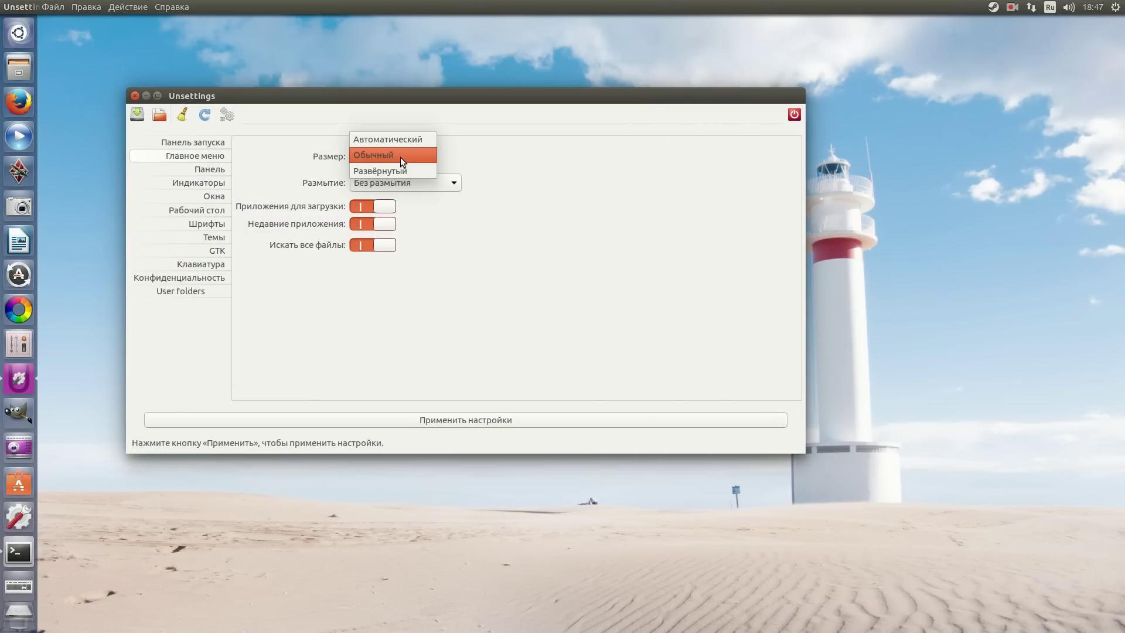
click(501, 168)
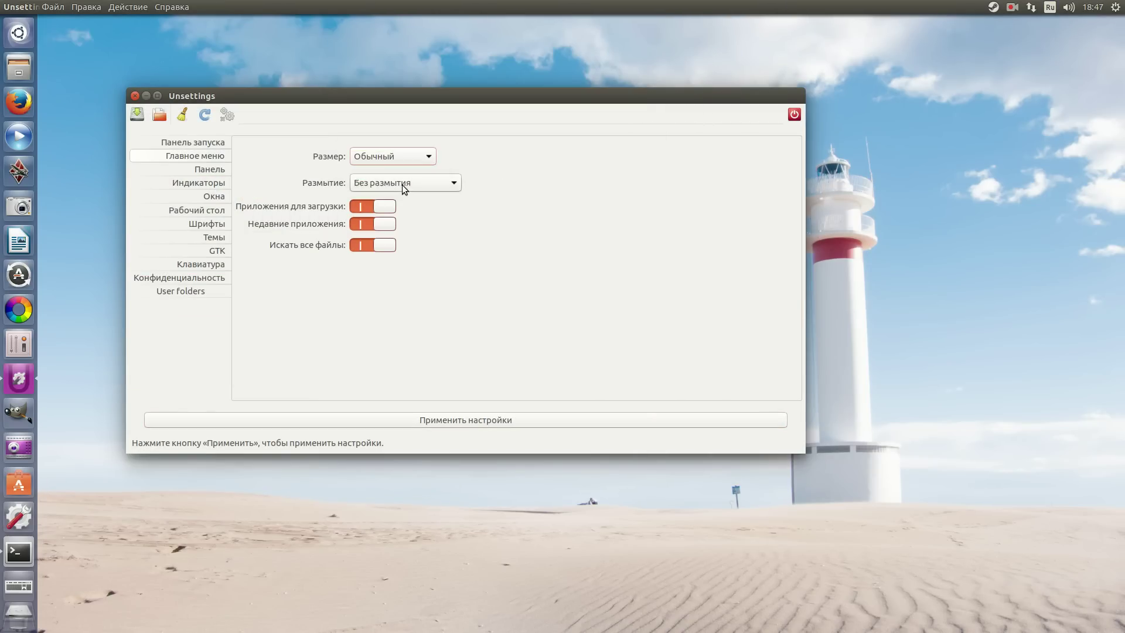
click(403, 184)
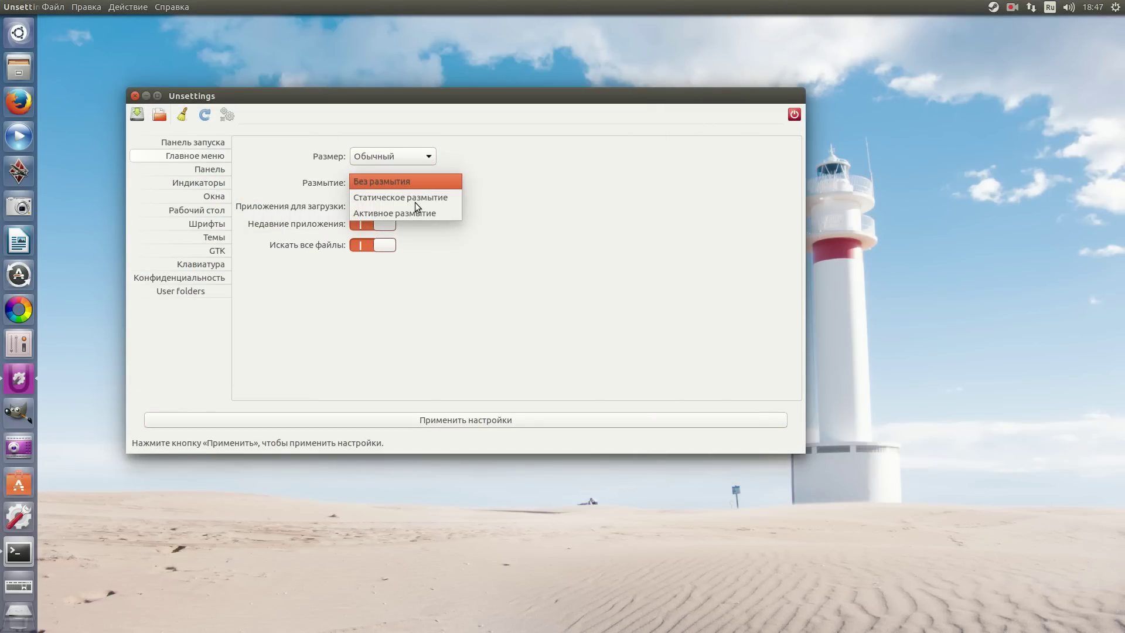
click(415, 202)
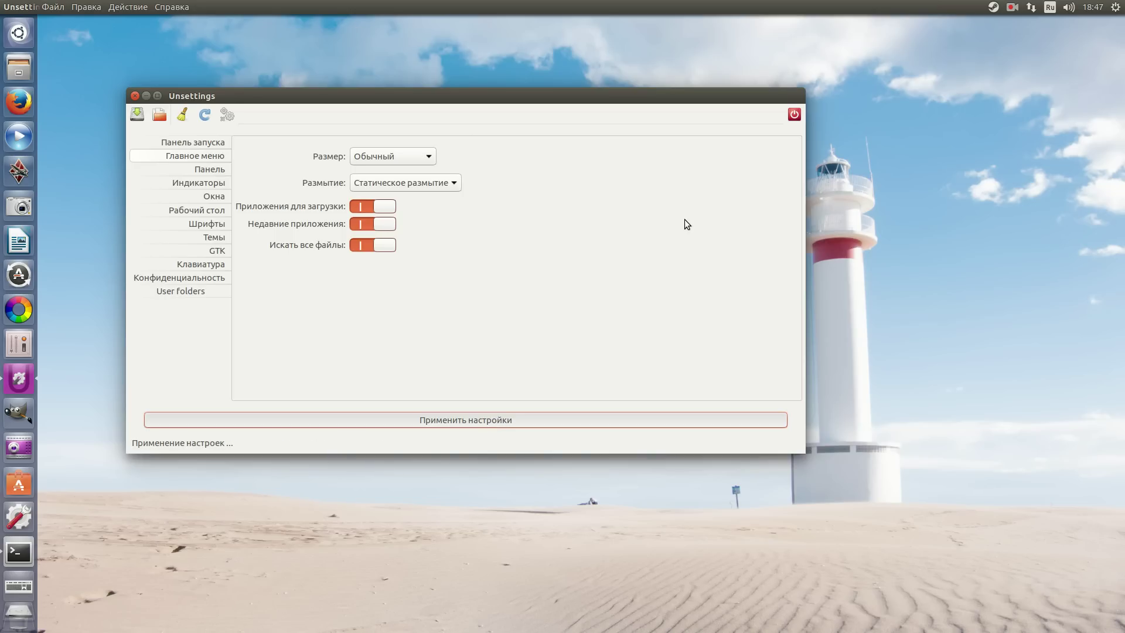
Reopen the main menu over the window to examine how static blur renders its background, and close it.
click(18, 34)
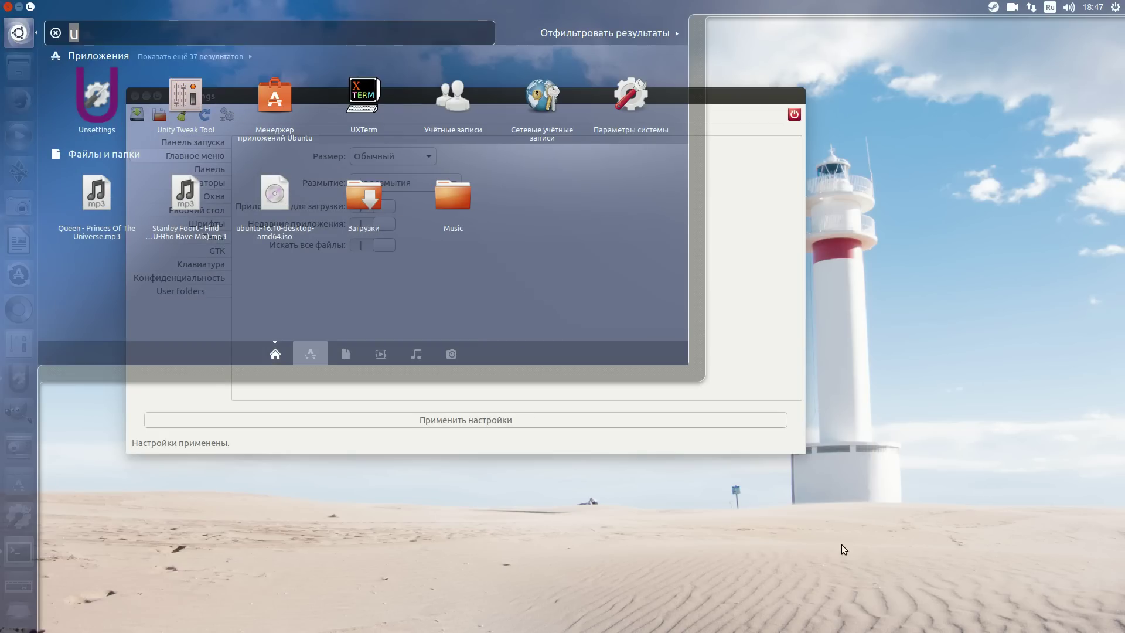
click(754, 359)
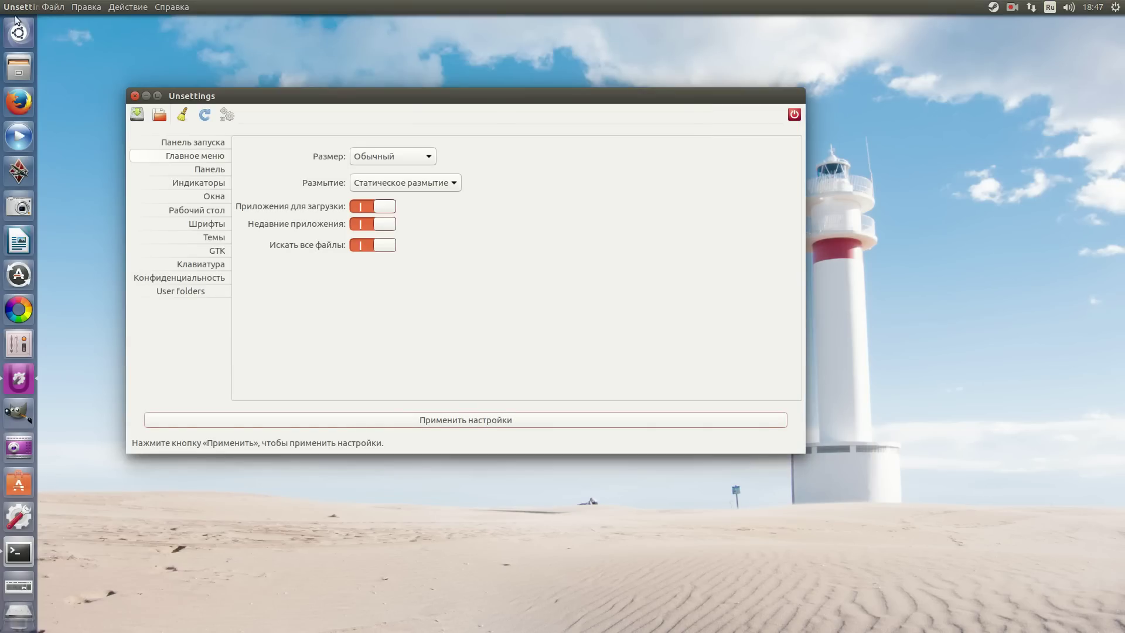
click(16, 19)
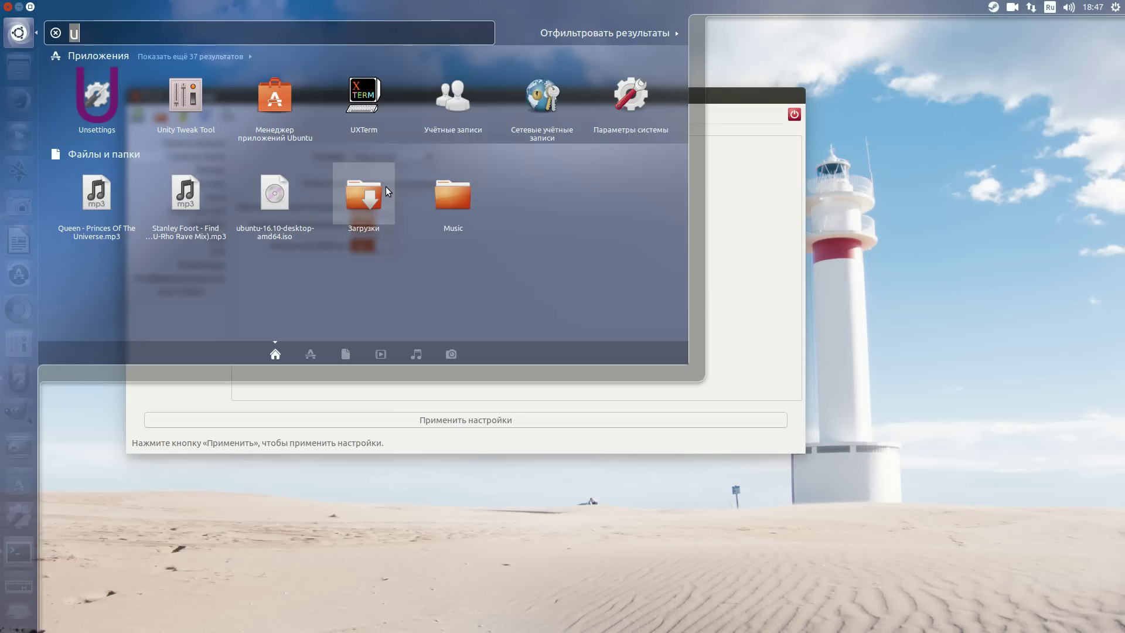
click(15, 19)
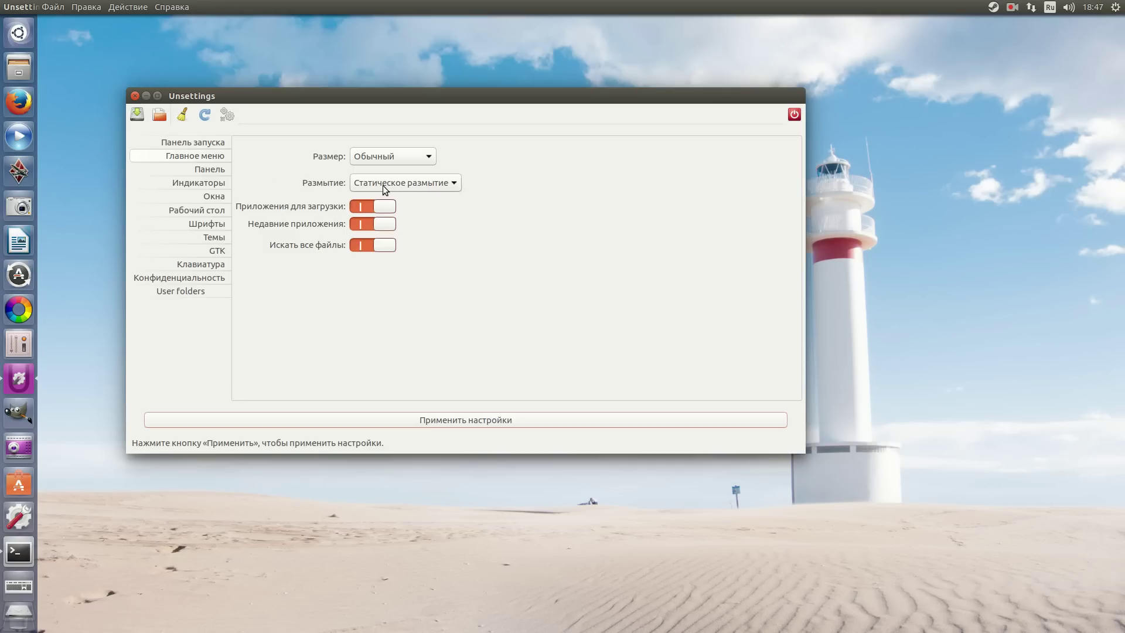
Set the main menu's blur to "Активное размытие" and apply the settings.
click(387, 182)
click(401, 193)
click(494, 418)
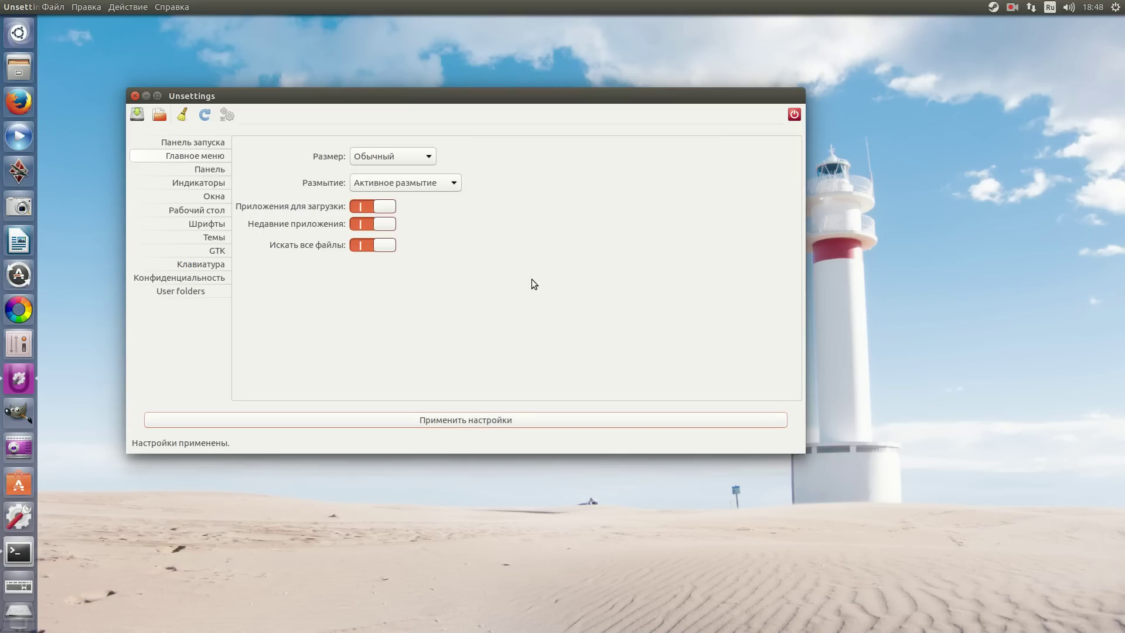
Examine the main menu's background with active blur by searching for "u", reopen it once more, and close it.
key(super)
text(u)
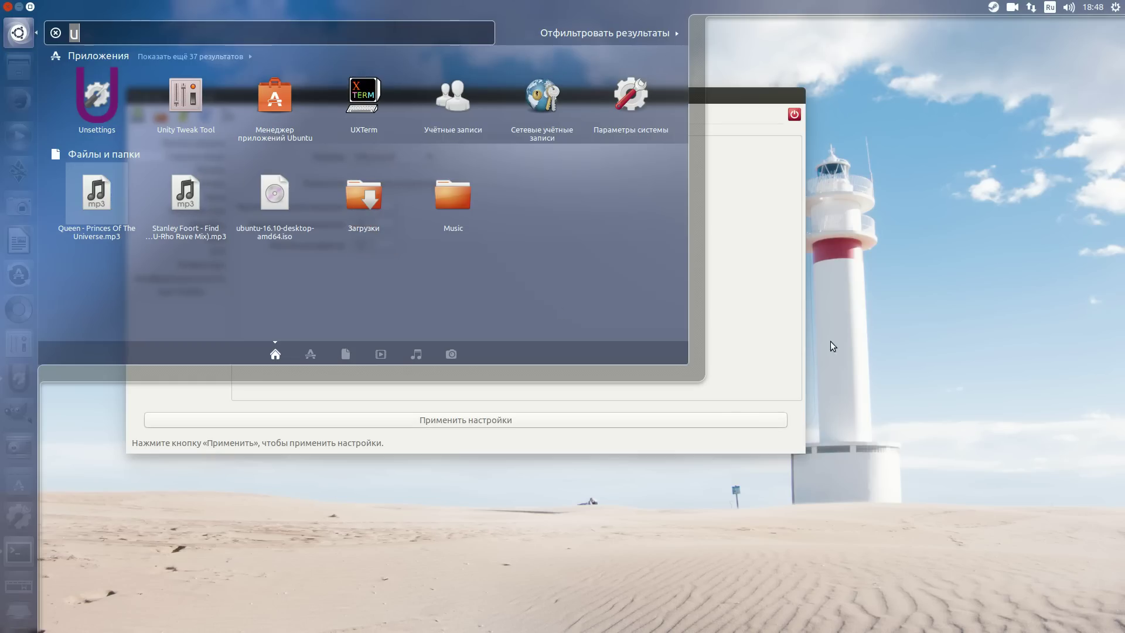
click(788, 316)
key(super)
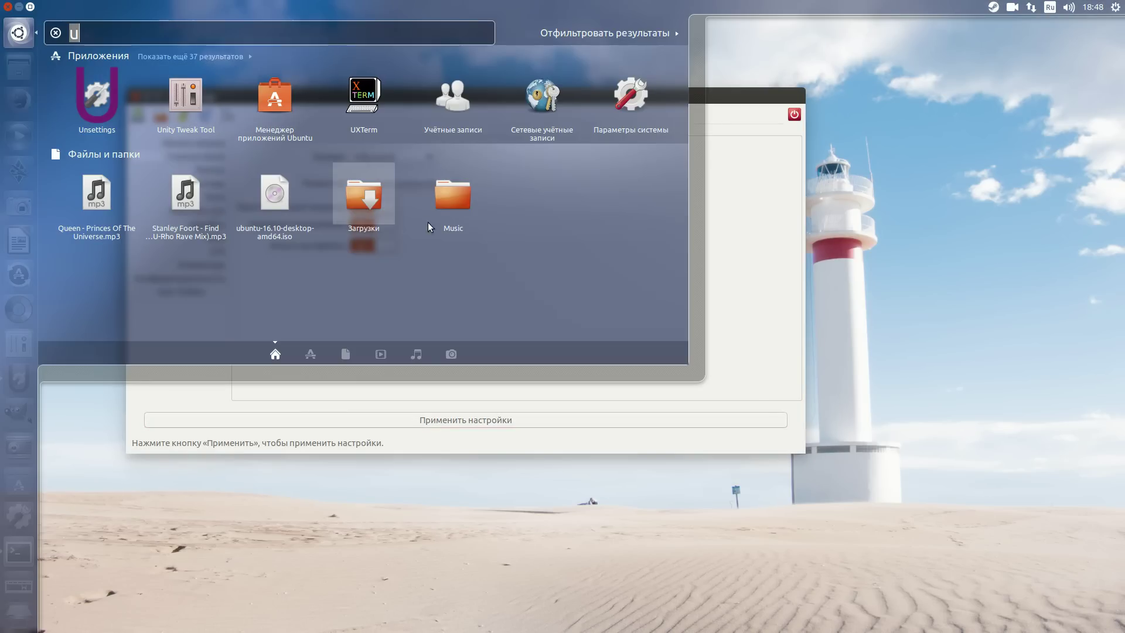
click(712, 327)
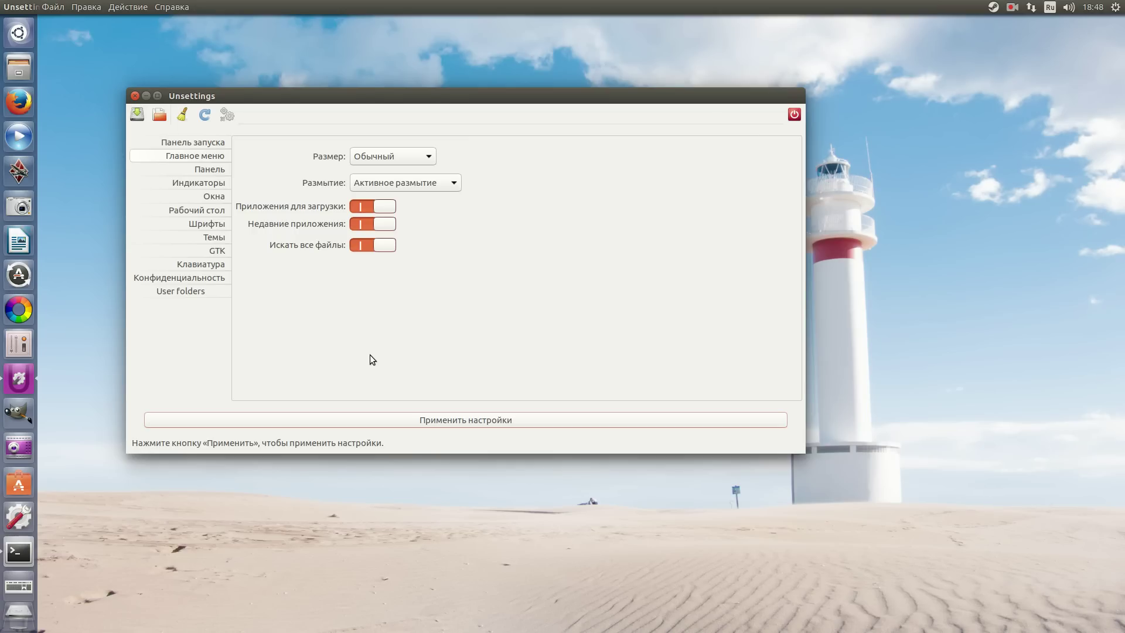
Set the top panel's opacity to 0,73 and apply the settings.
click(200, 170)
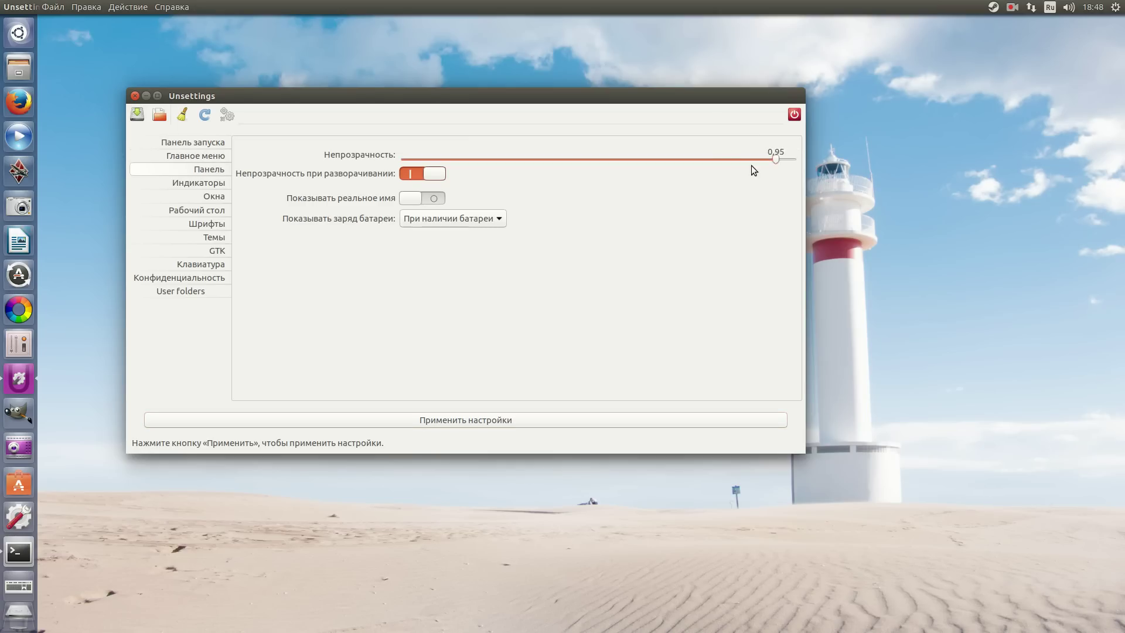
click(487, 419)
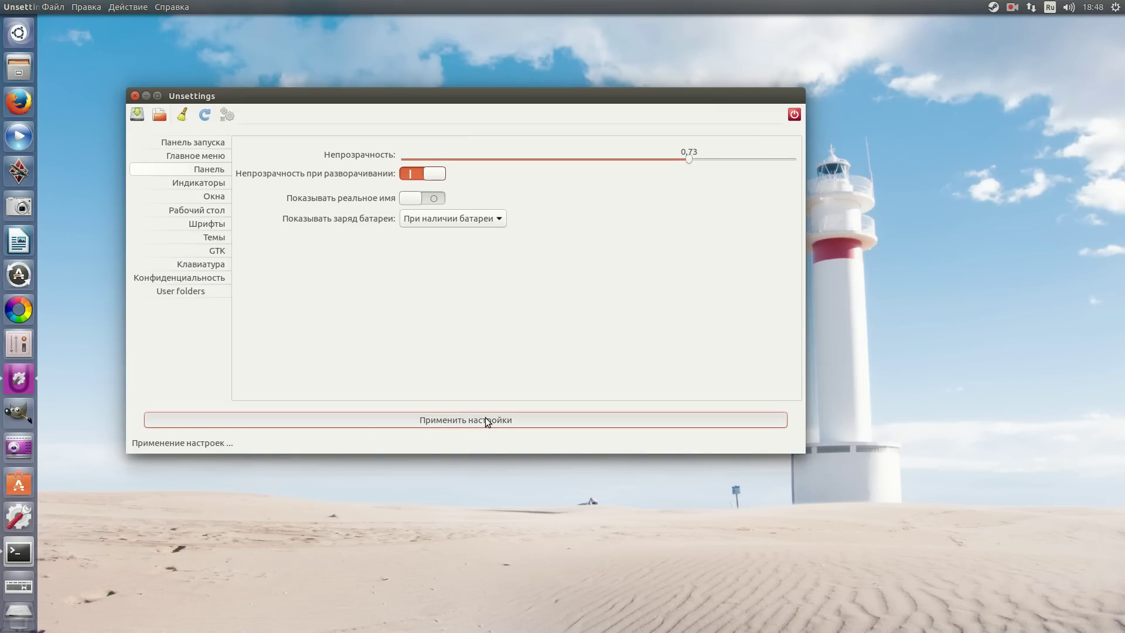
Change the desktop background to the "Alien wing" wallpaper and close the appearance settings.
right_click(912, 134)
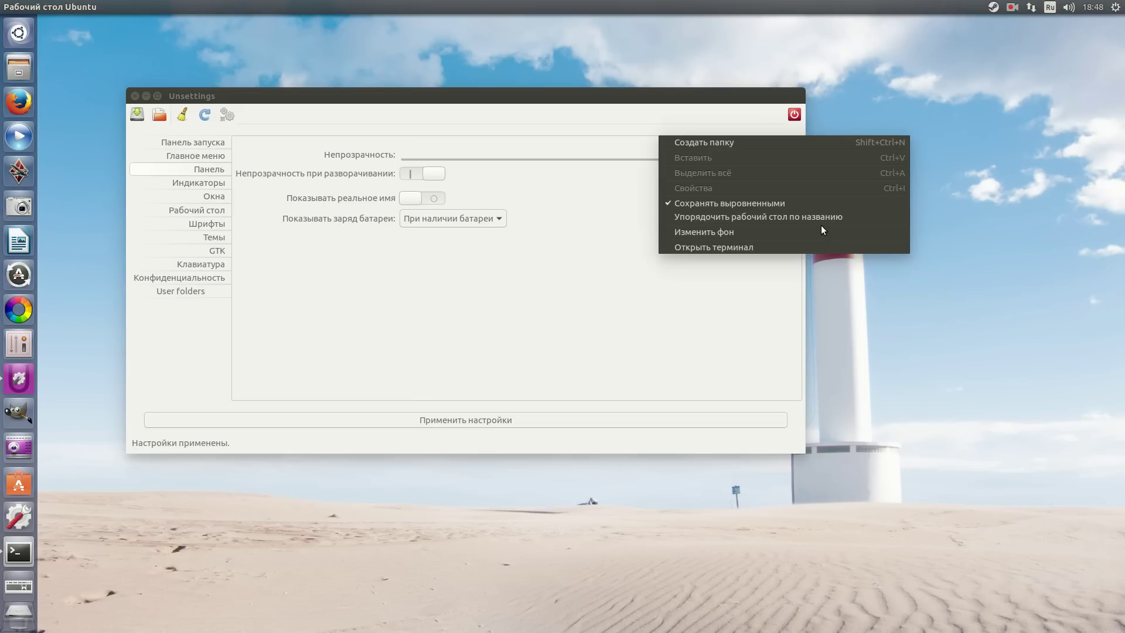
click(737, 233)
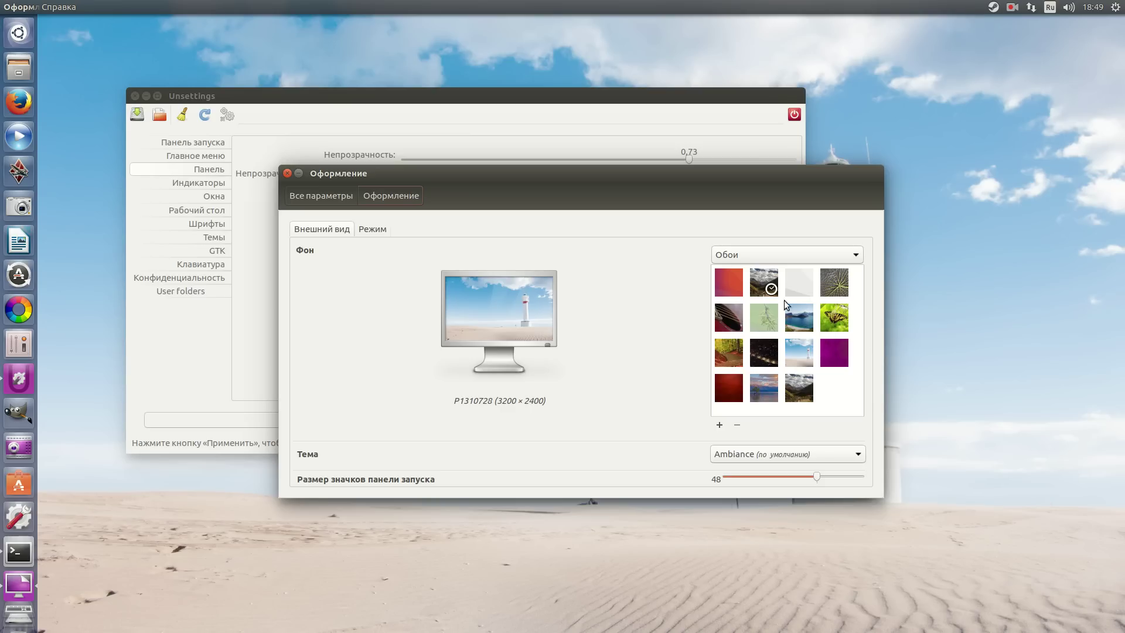
click(832, 293)
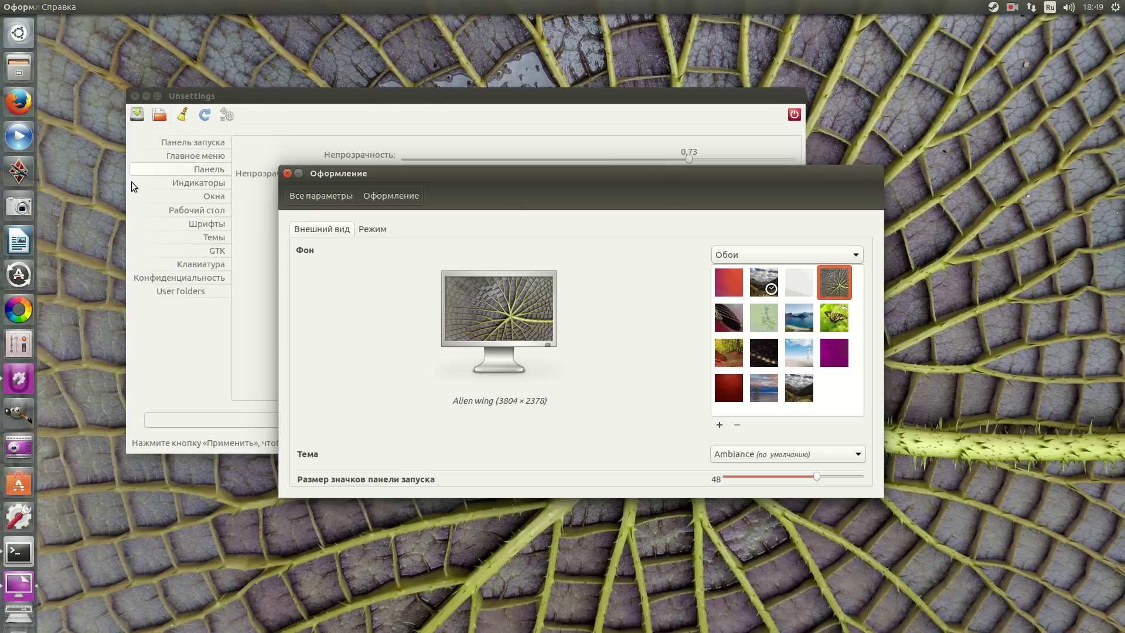
click(287, 173)
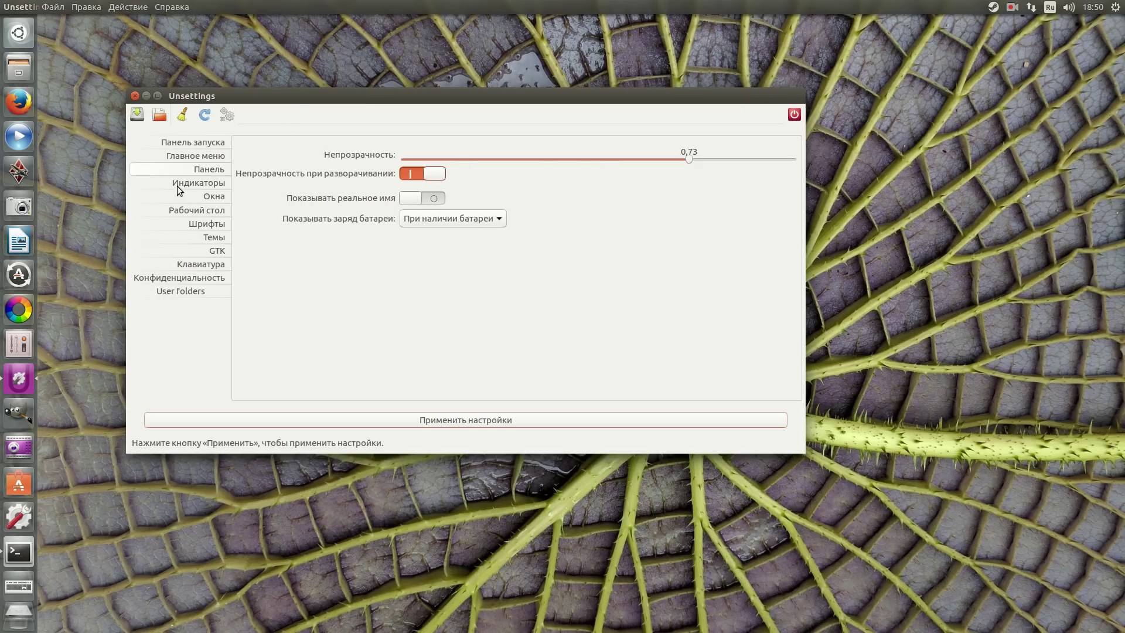
Review the indicator and window settings, toggle the global menu off and on, check its location choices, and shift the window slightly.
click(212, 183)
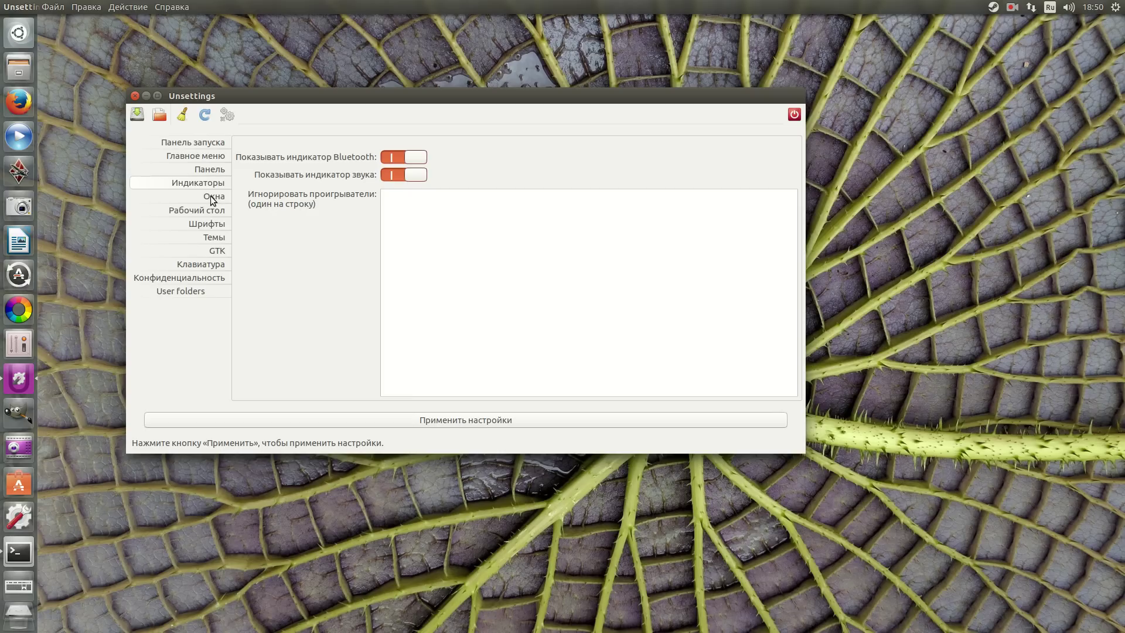
click(212, 198)
click(397, 205)
click(412, 206)
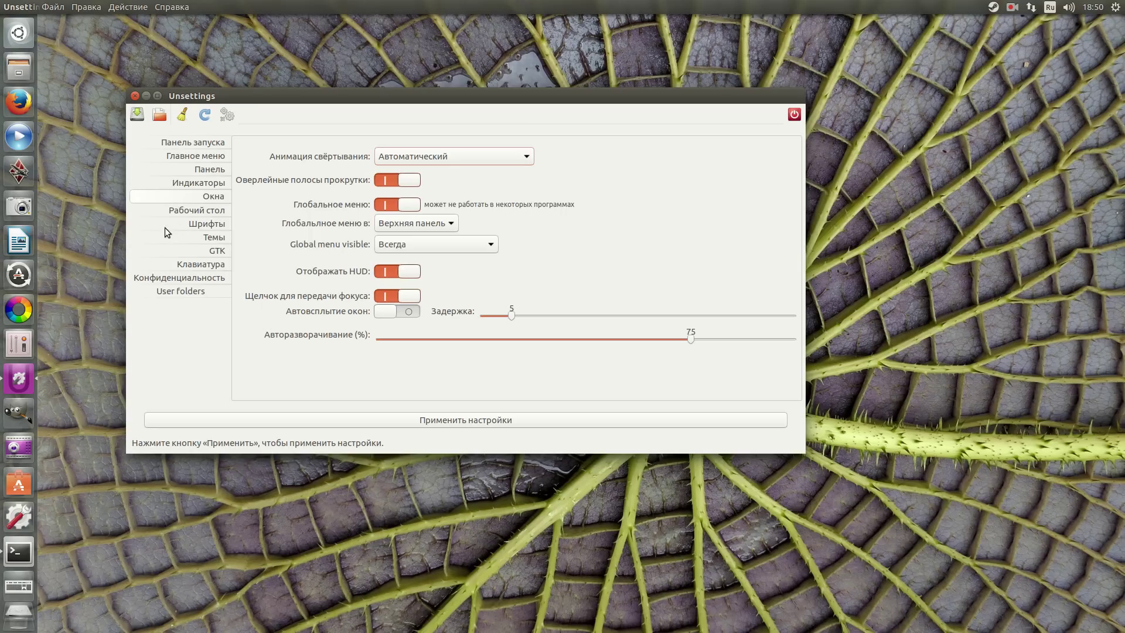
click(383, 224)
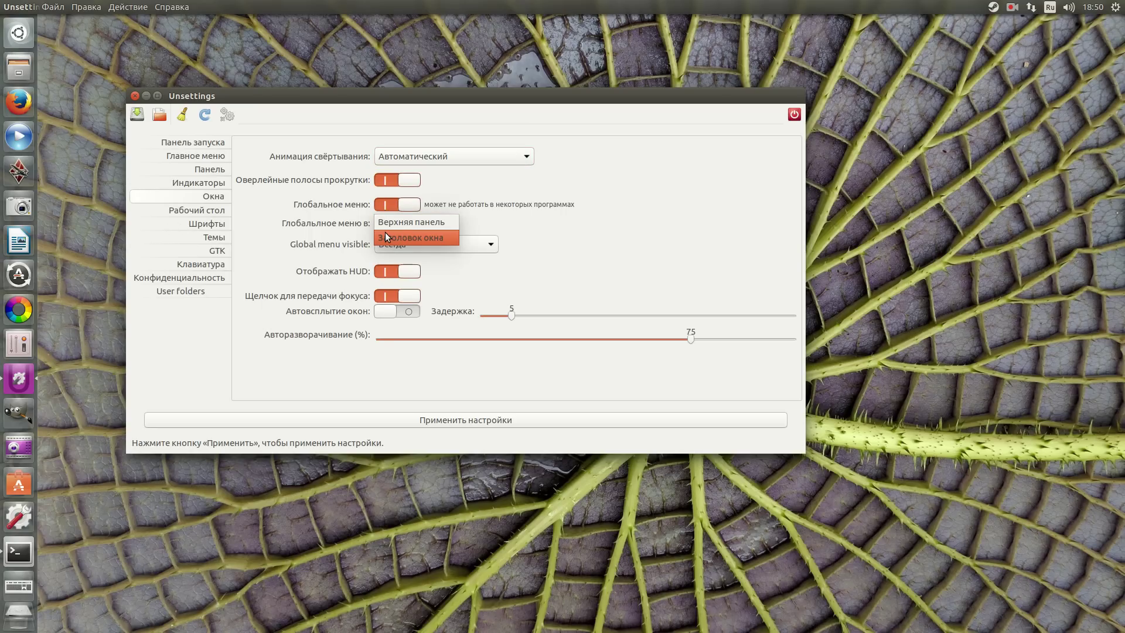
click(497, 65)
drag(441, 103, 403, 95)
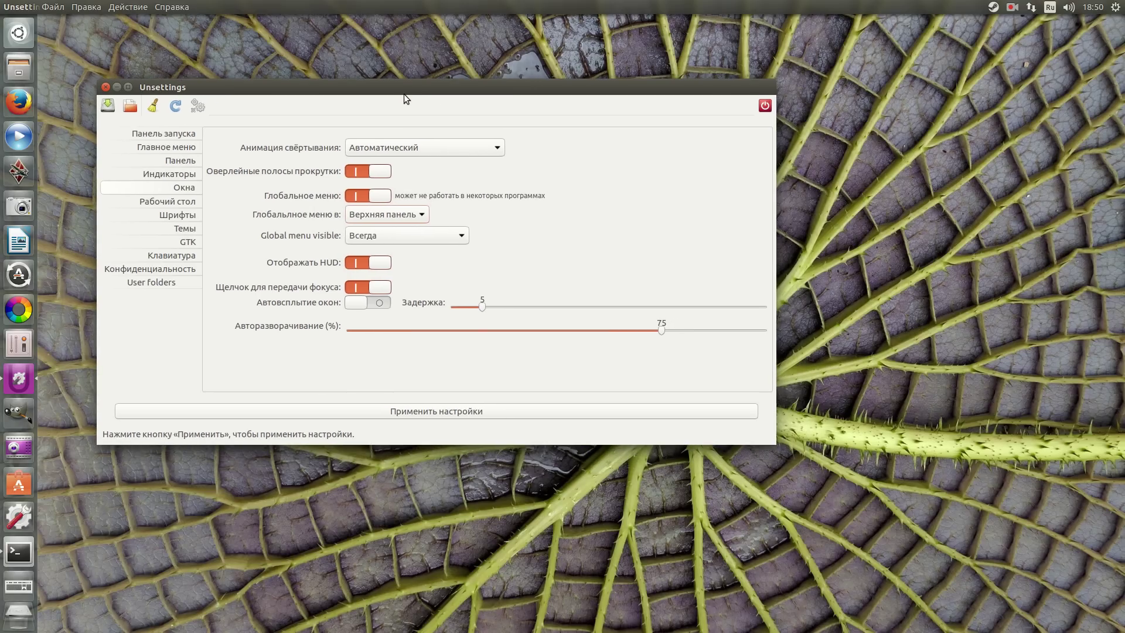
Open the desktop's appearance settings and set the launcher icon size to 30.
right_click(836, 155)
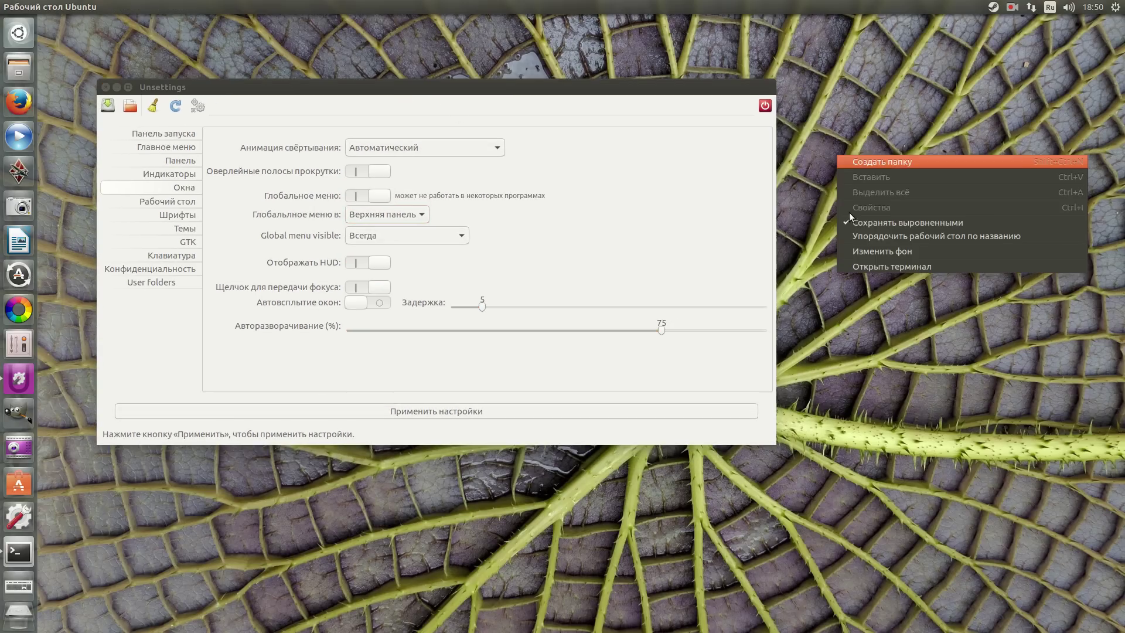
click(859, 260)
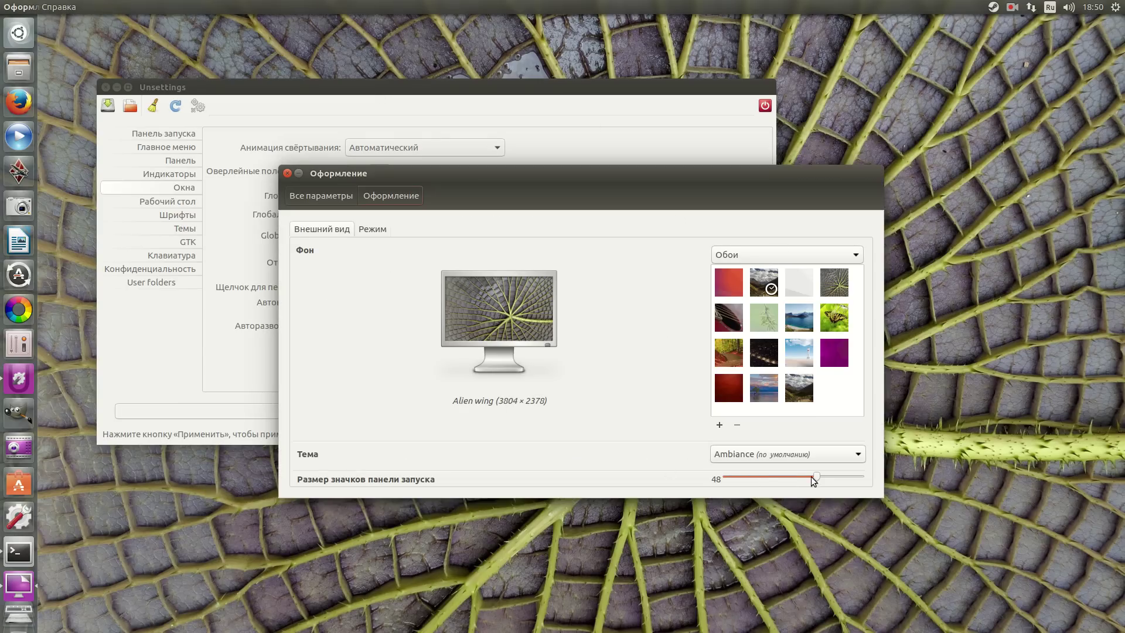
drag(791, 477, 765, 468)
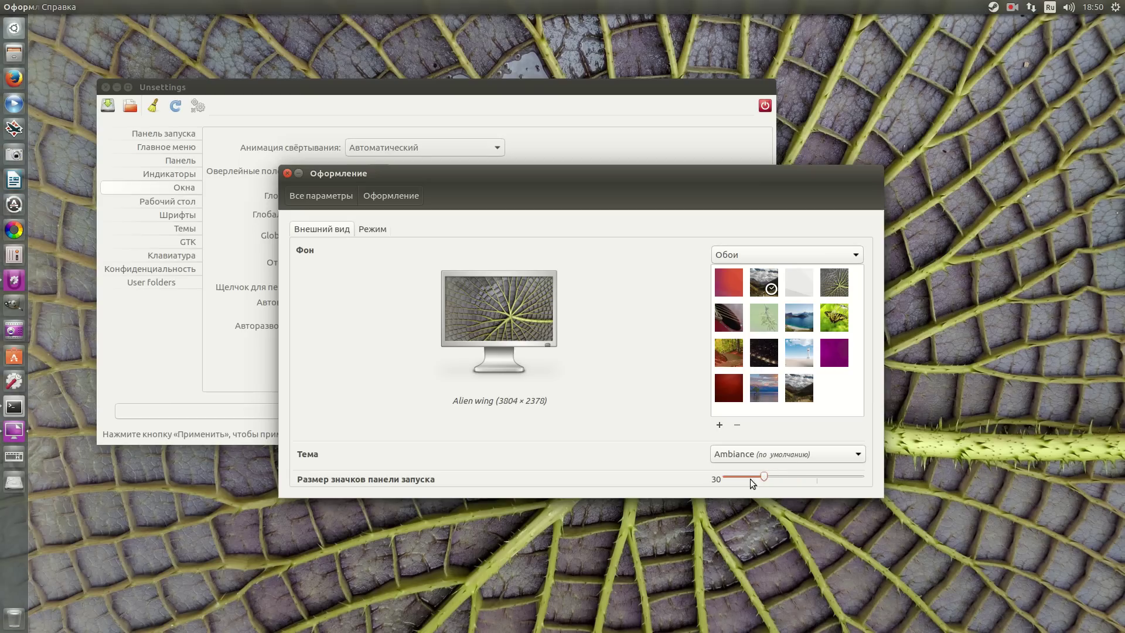
Open the behaviour settings and toggle automatic hiding of the launcher on and off.
click(374, 225)
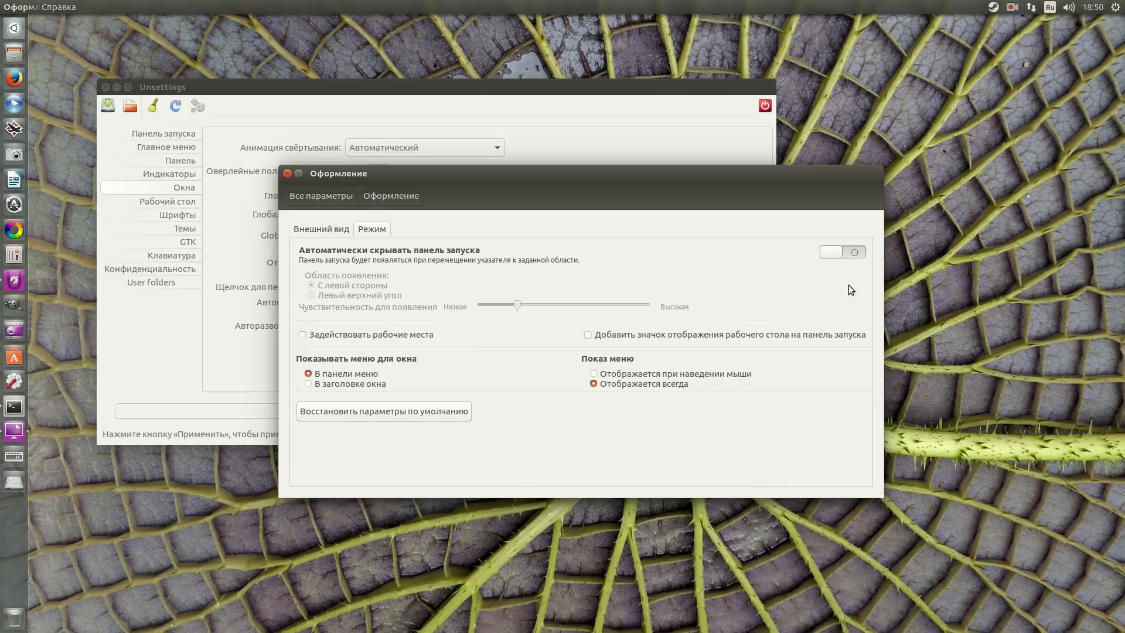
click(851, 252)
click(838, 253)
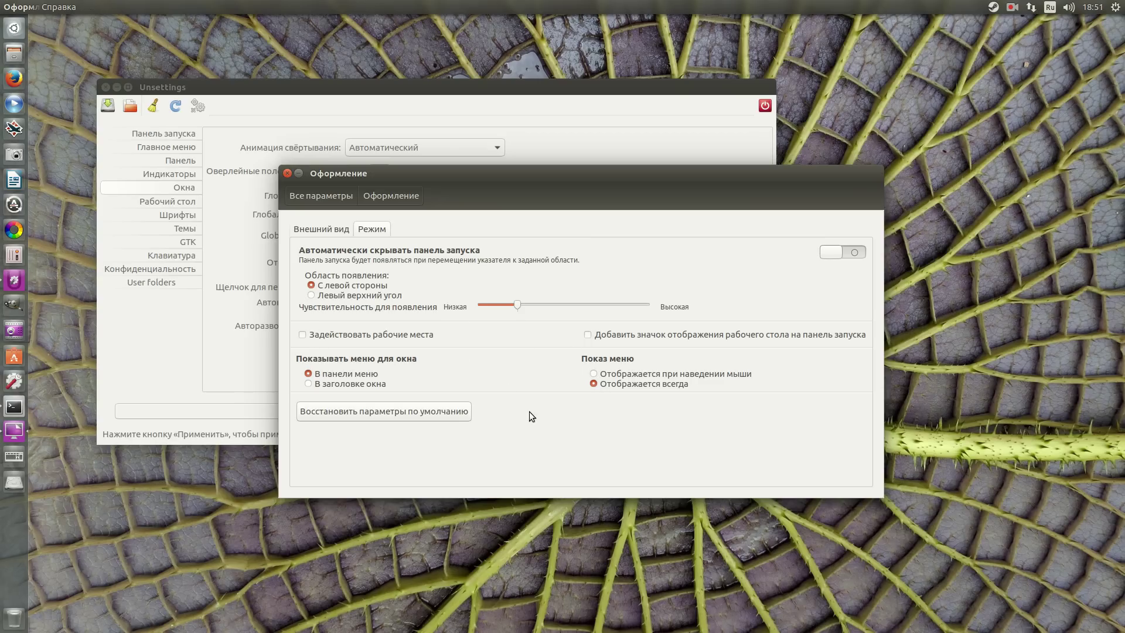
Set window menus to show in the window title ("В заголовке окна") and look through the Unsettings menus there.
click(308, 384)
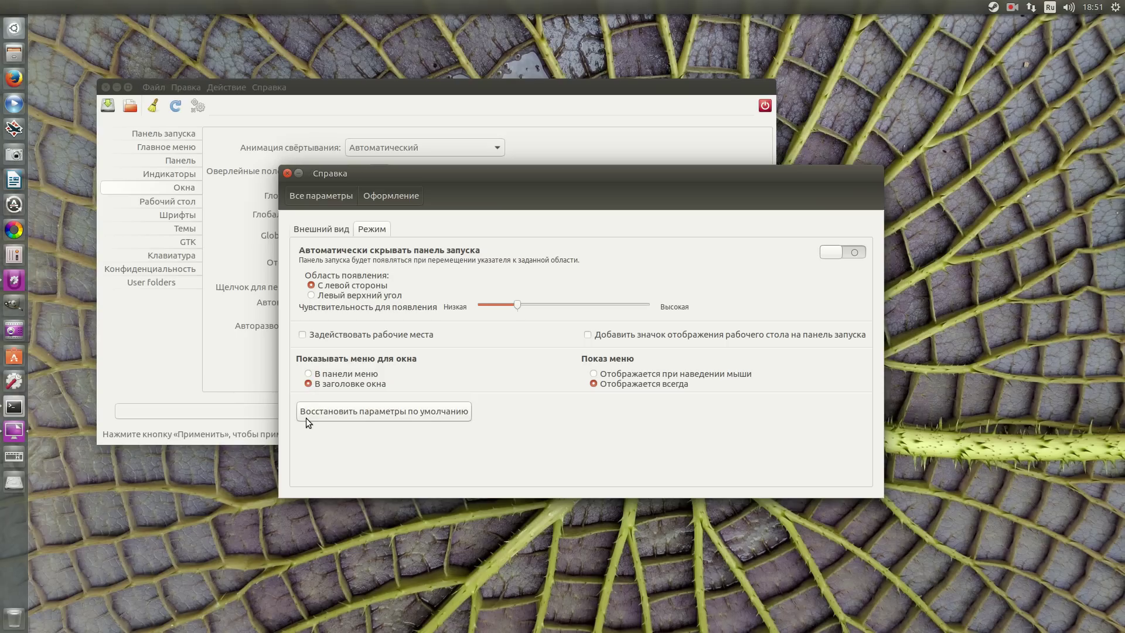
click(228, 86)
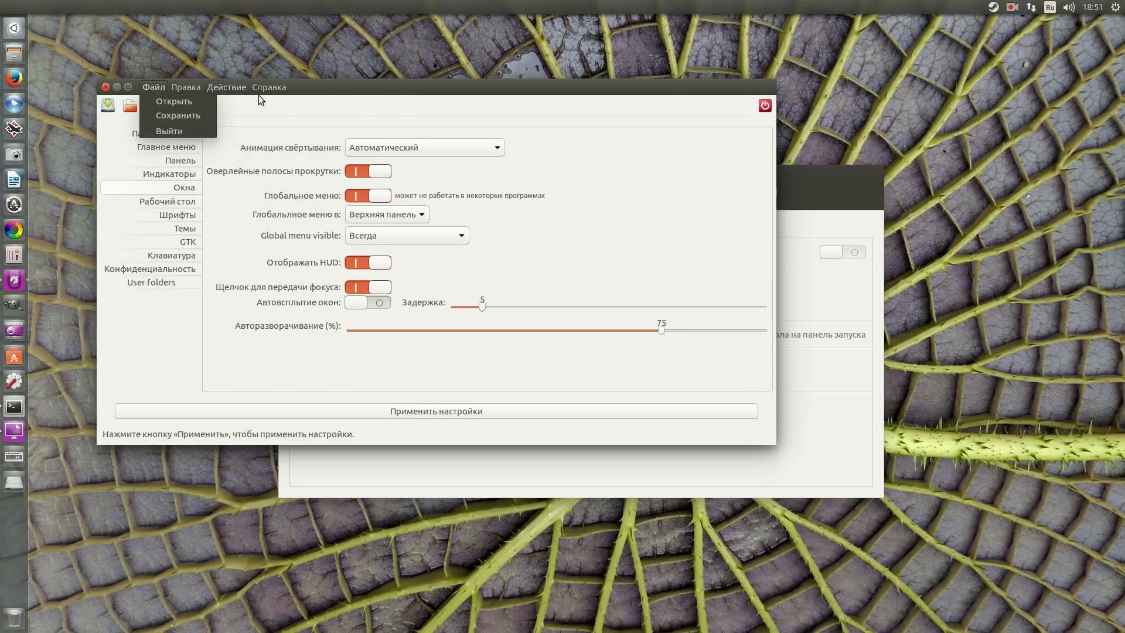
mouse_move(226, 87)
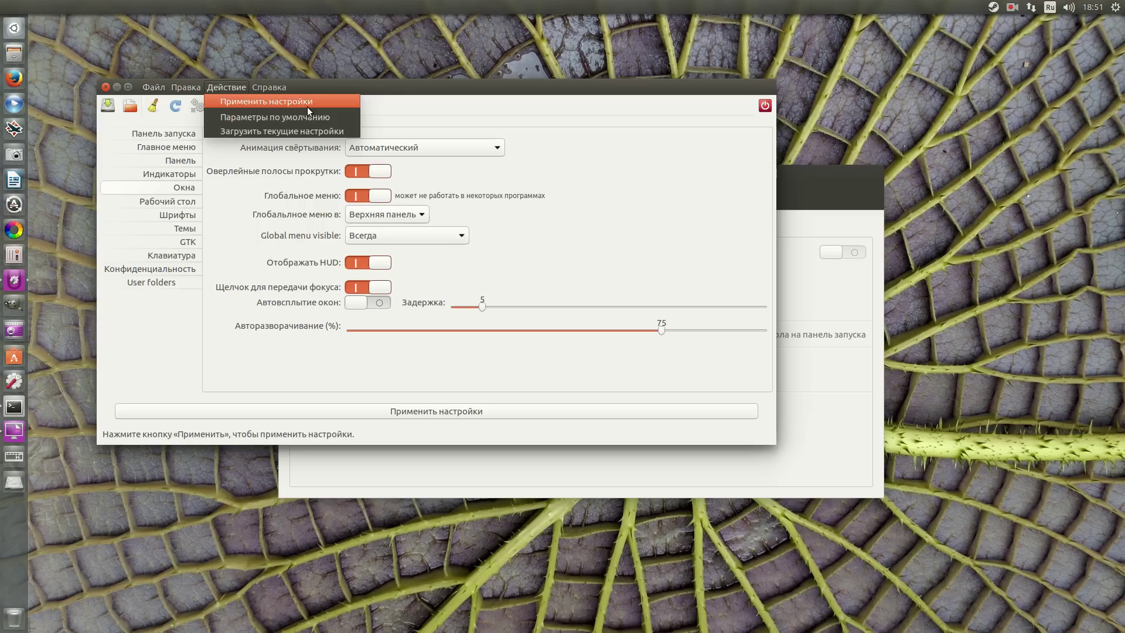
click(321, 81)
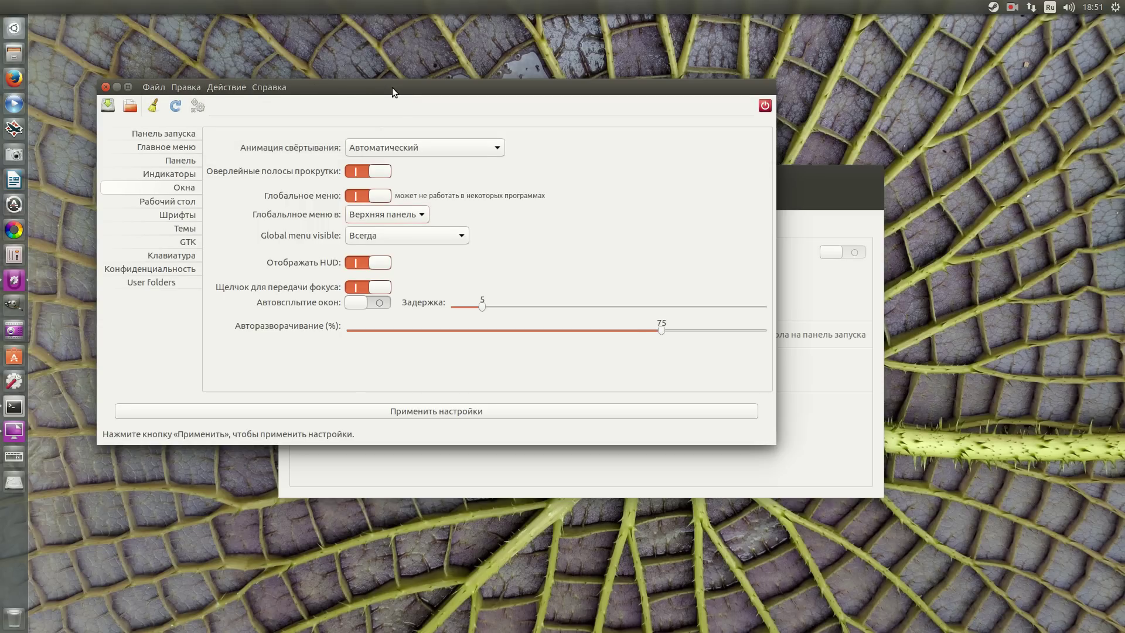
Shift the Unsettings window slightly and set window menus back to the menu bar ("В панели меню").
drag(391, 86, 356, 71)
click(788, 199)
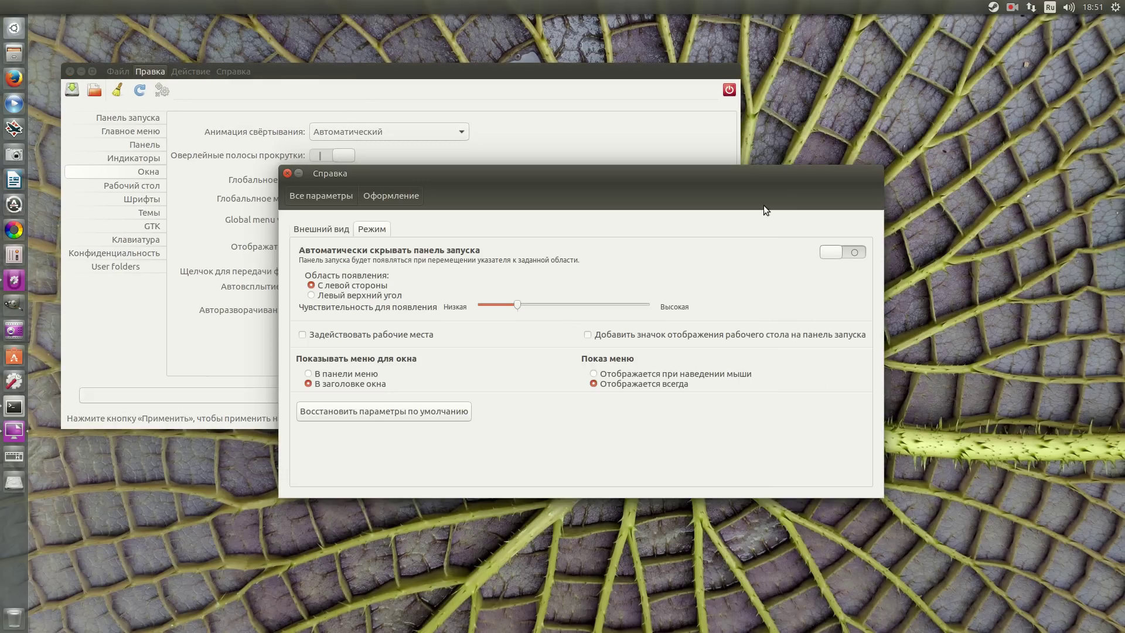
click(308, 374)
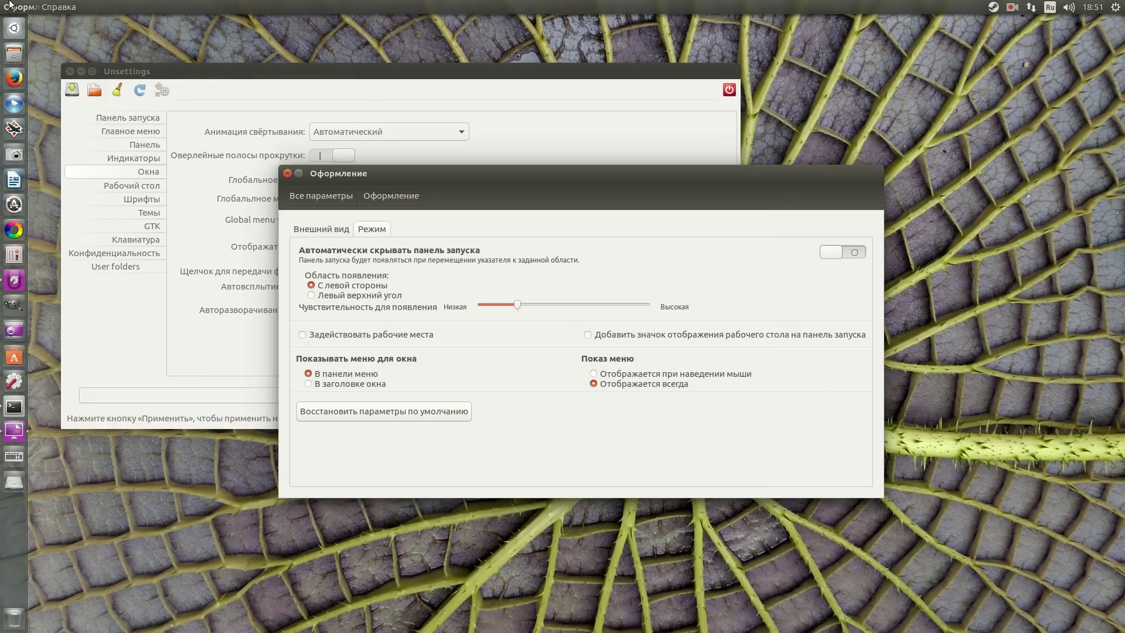
Check the appearance window's menu in the top panel, then open the home folder and view the file manager's menu.
click(71, 8)
click(242, 3)
click(17, 48)
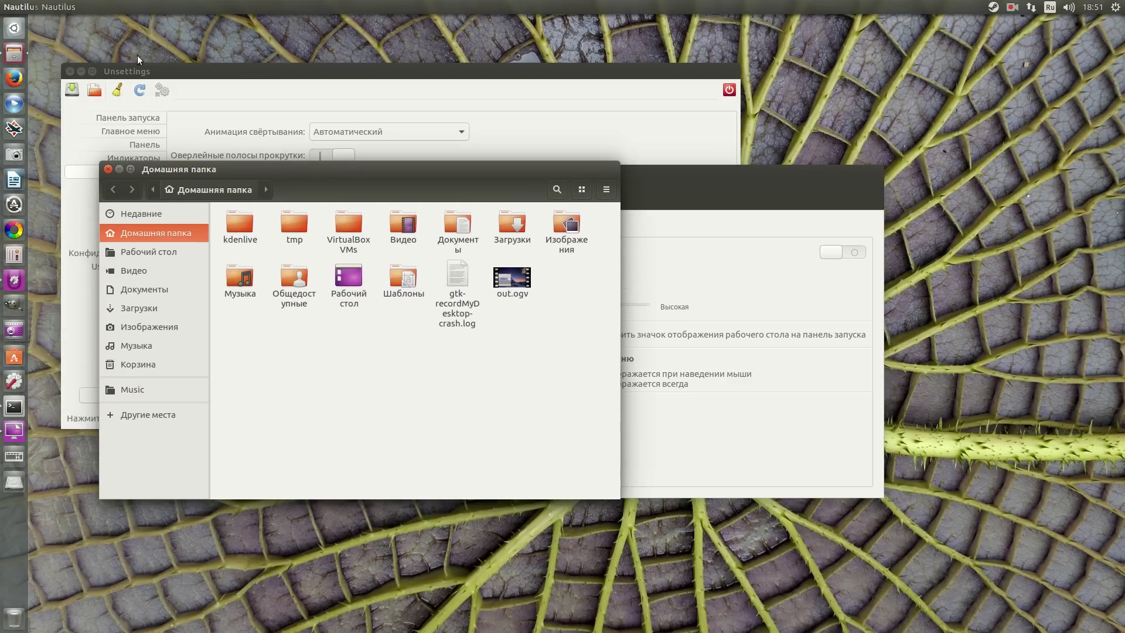
click(58, 7)
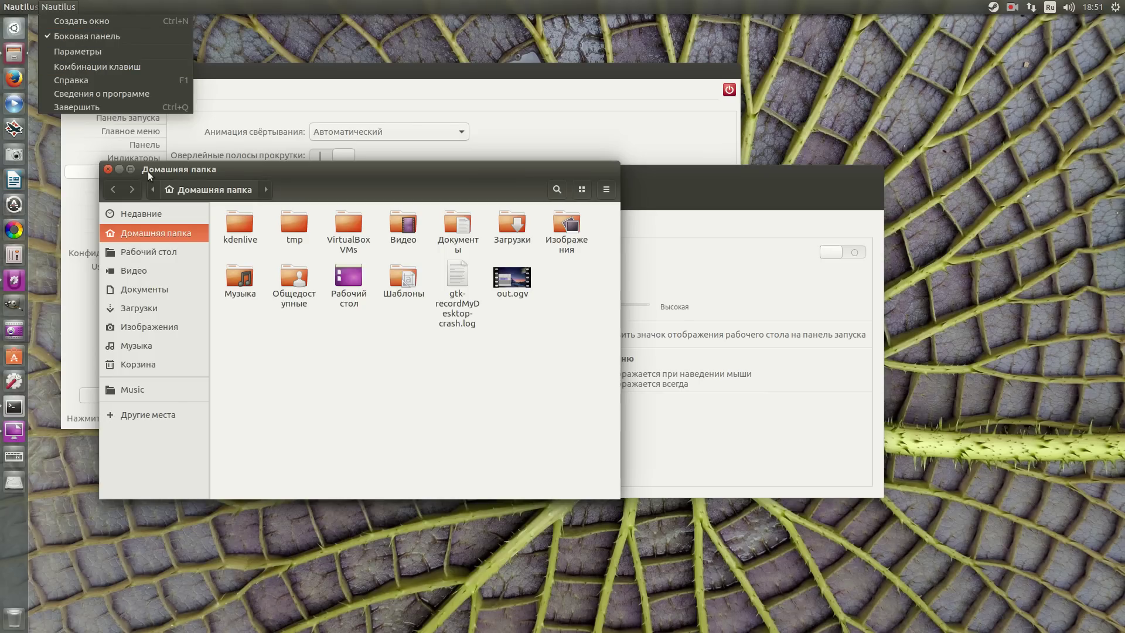
click(171, 180)
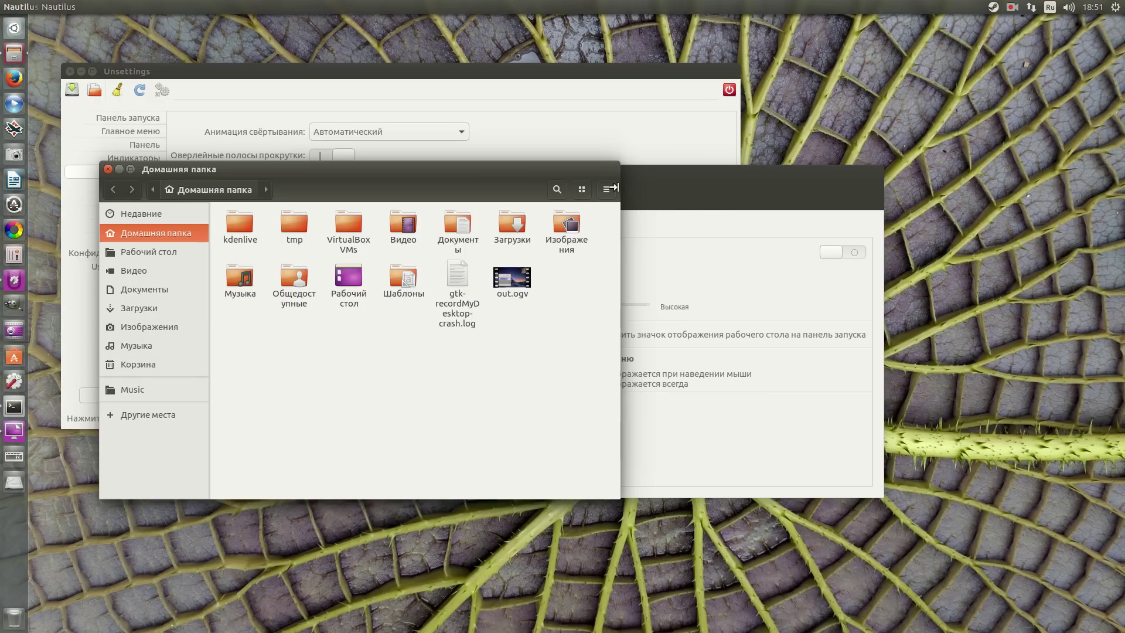
Check the file manager's view and sorting options, then close the file manager and the appearance settings.
click(607, 189)
click(577, 188)
click(573, 186)
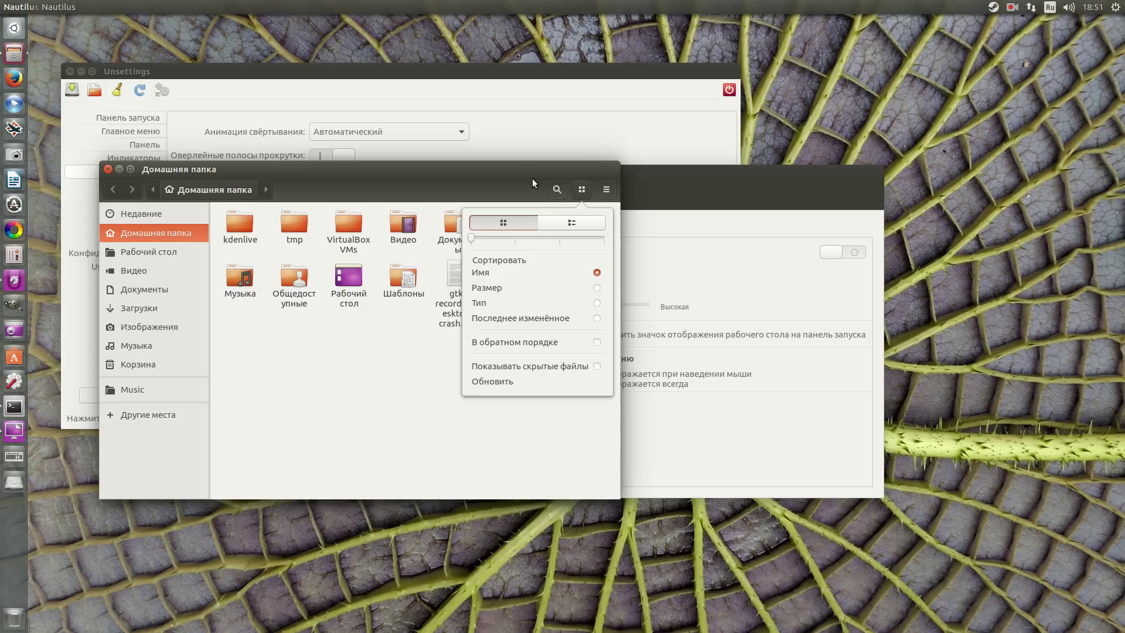
click(545, 183)
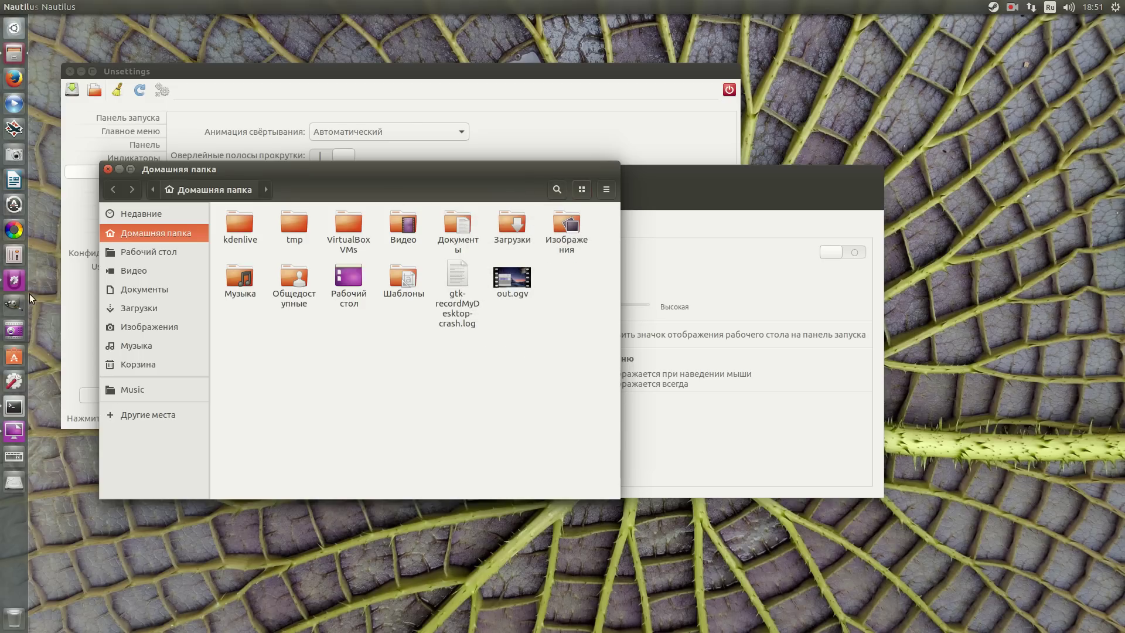
click(107, 169)
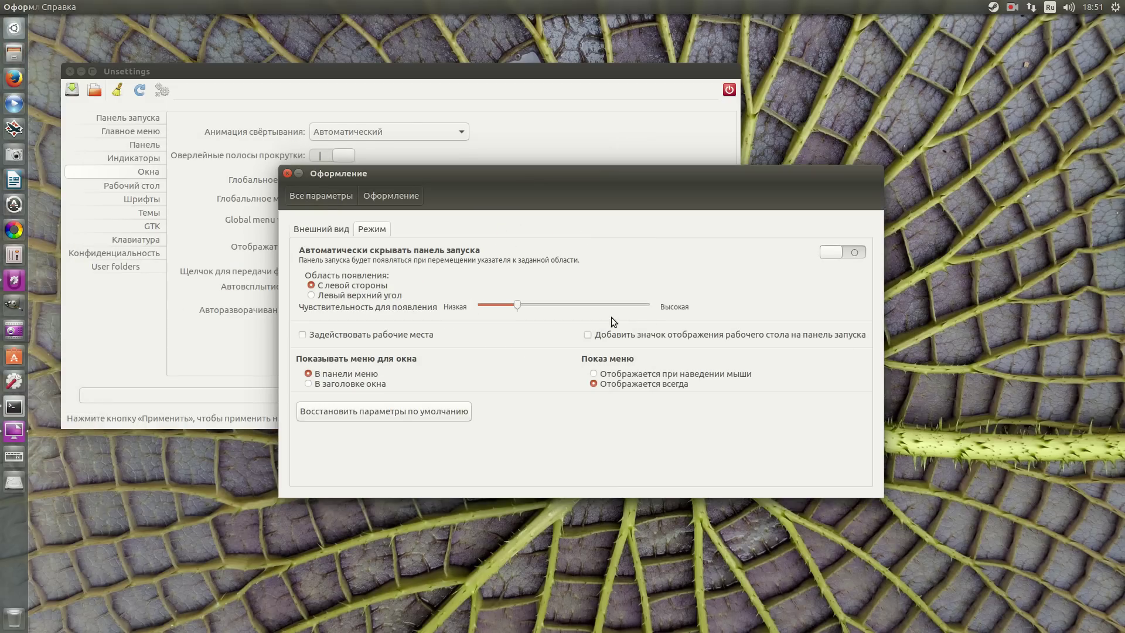
click(287, 173)
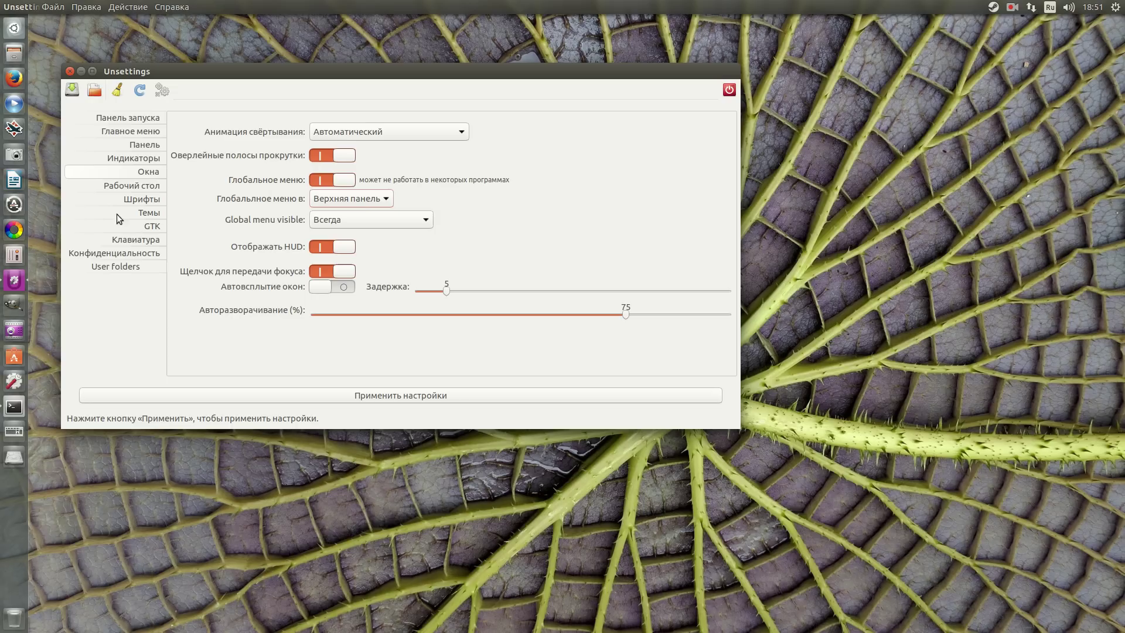
In the Unsettings desktop settings, enable the home folder, trash and network icons on the desktop and apply.
click(109, 185)
drag(301, 92, 648, 92)
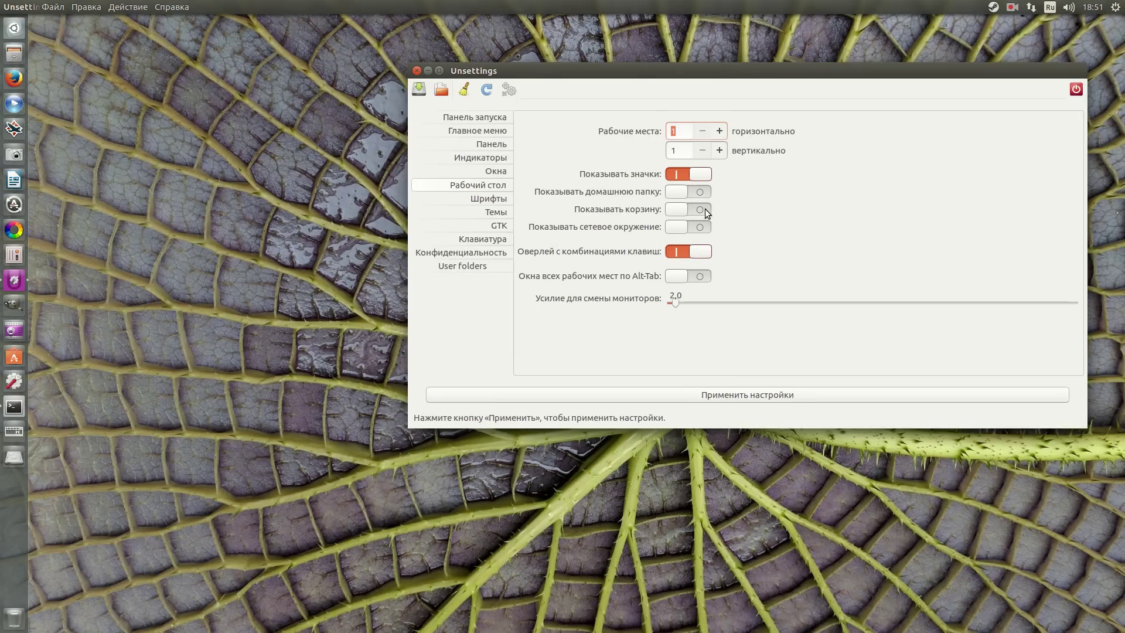
click(696, 191)
click(698, 227)
click(723, 394)
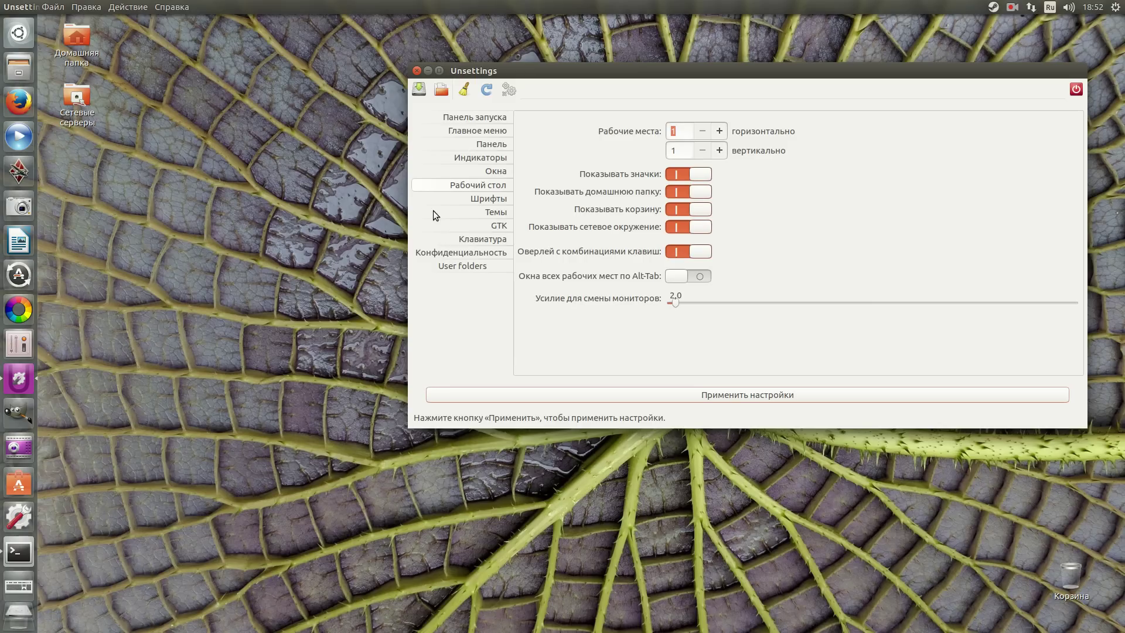
Disable the home folder, trash and network desktop icons again and apply the settings.
click(676, 211)
click(768, 393)
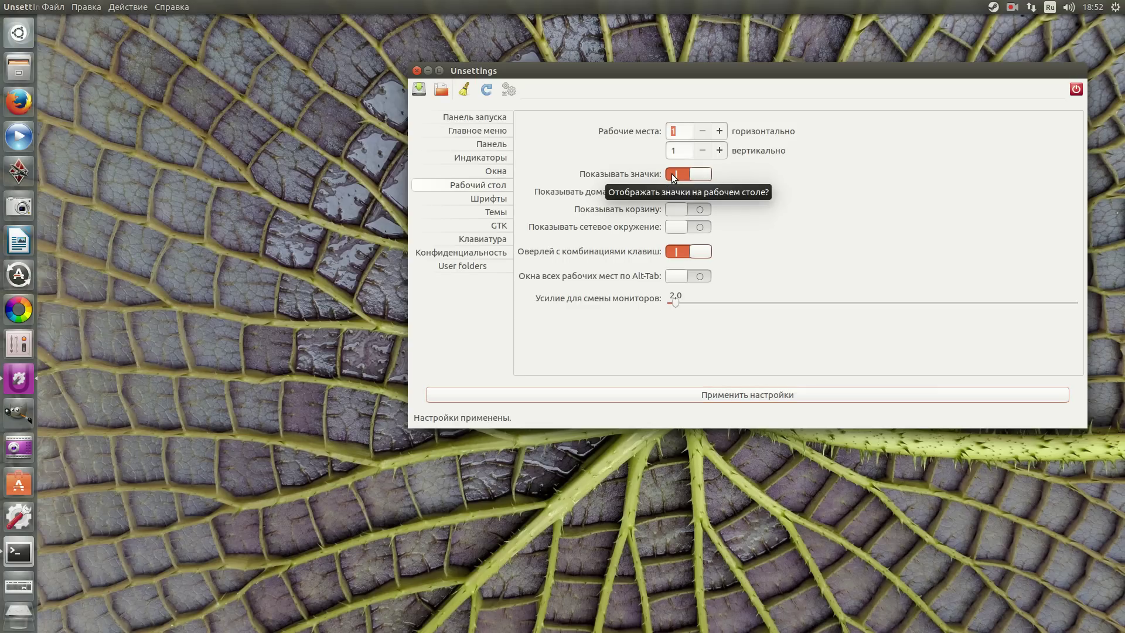
right_click(96, 141)
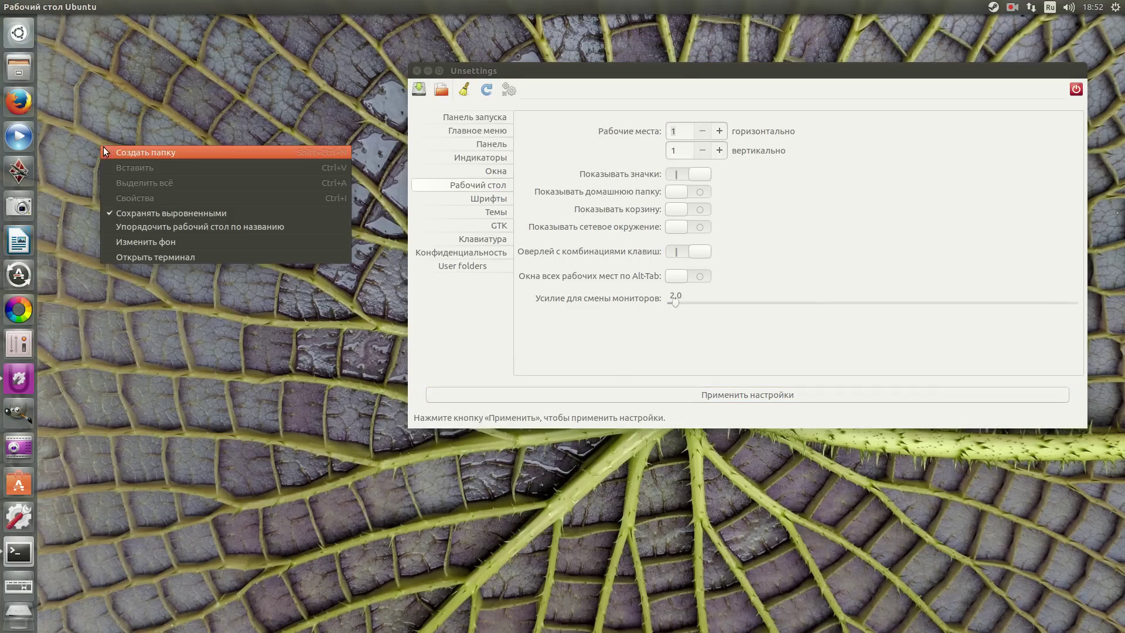
click(166, 150)
text(asd)
click(662, 364)
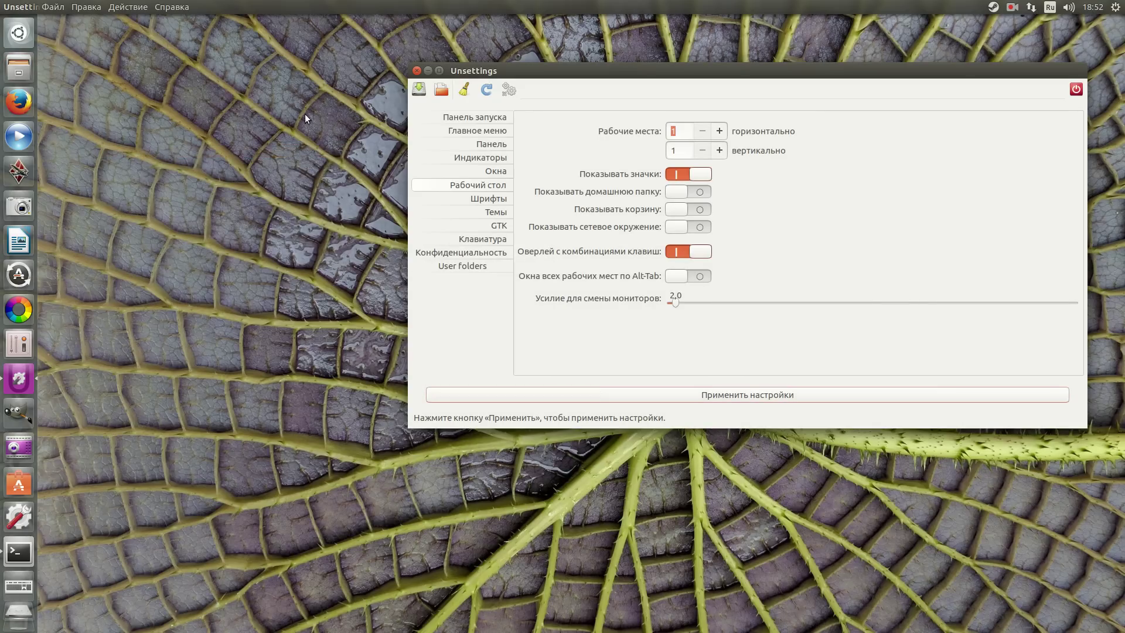
Move the Unsettings window aside and create a folder named "2yy3" on the desktop.
drag(518, 73, 455, 80)
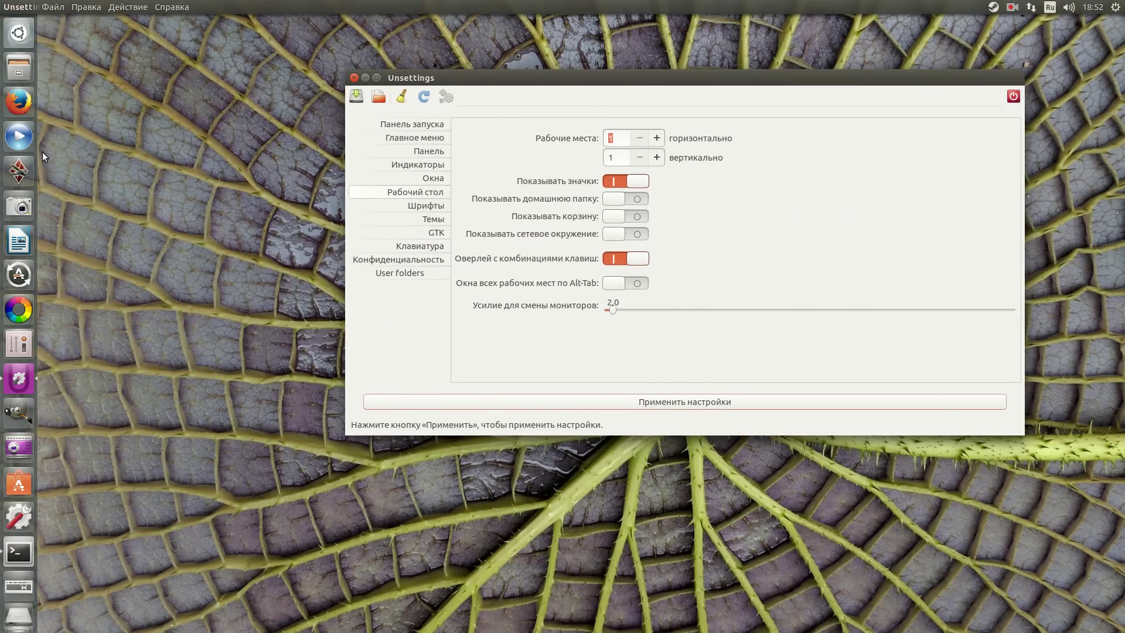
right_click(128, 107)
click(153, 116)
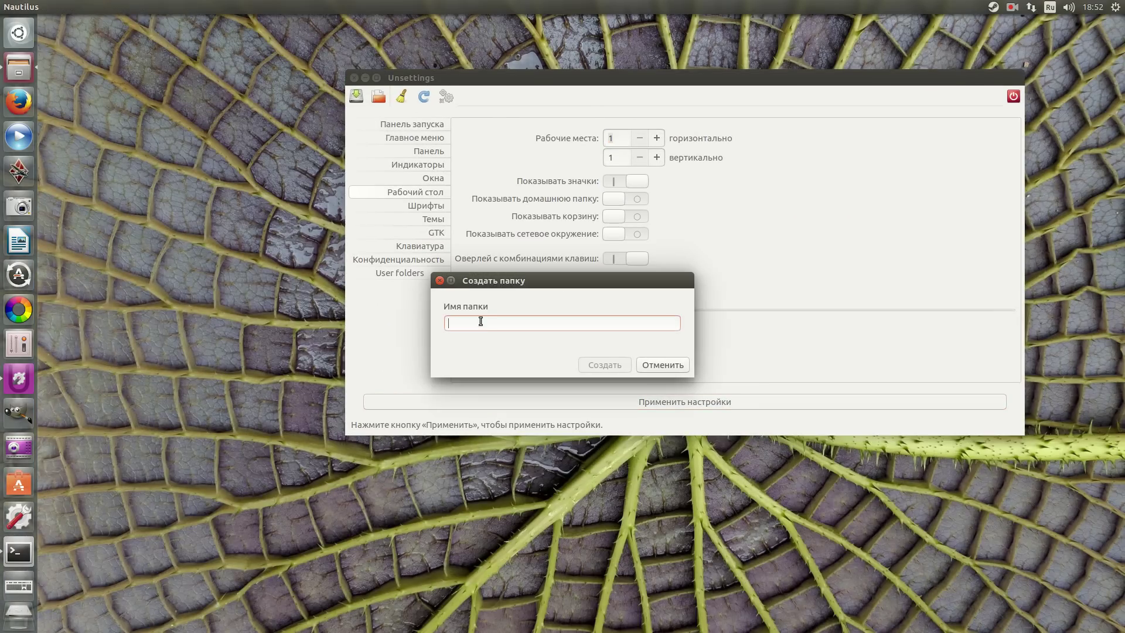
text(2yy3)
click(607, 368)
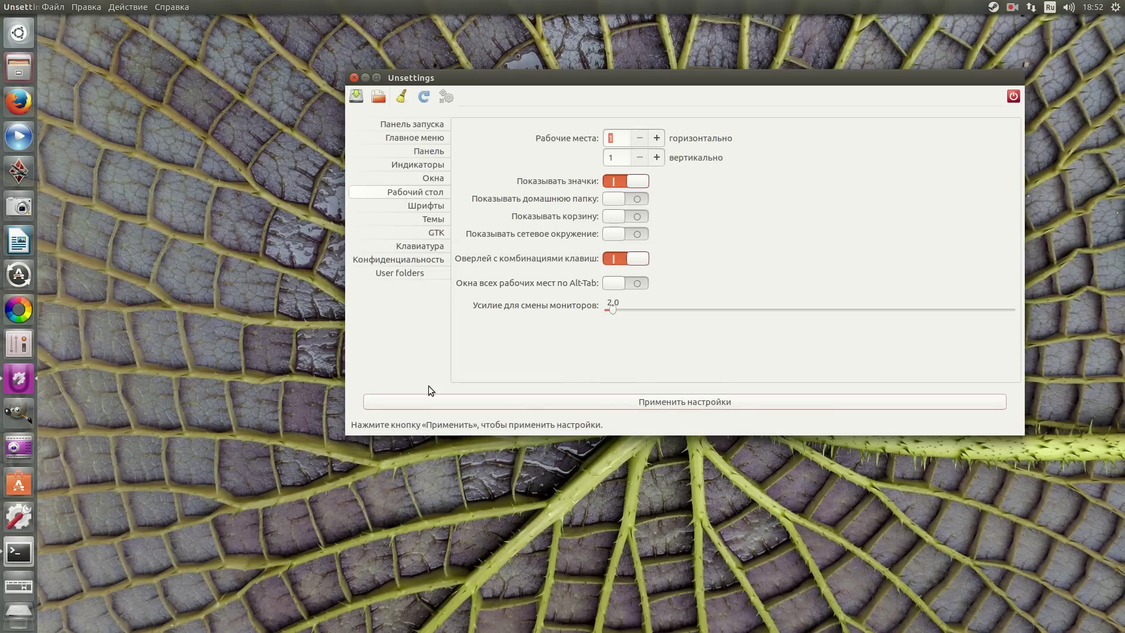
Move the new desktop folder to the trash and empty the trash.
right_click(69, 34)
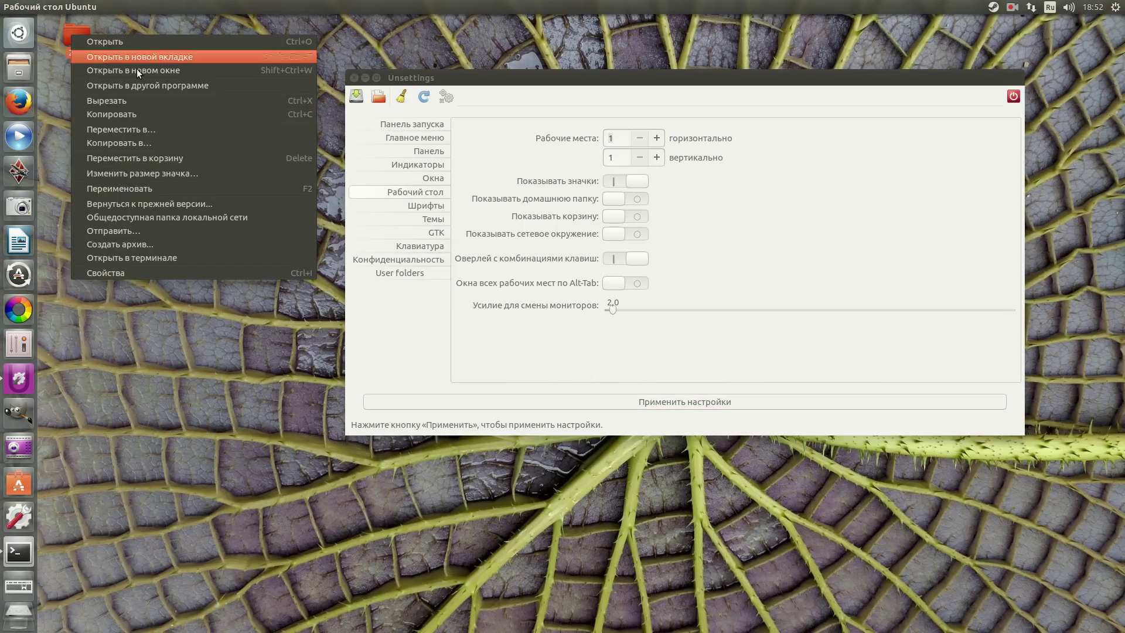
click(136, 258)
drag(70, 39, 20, 612)
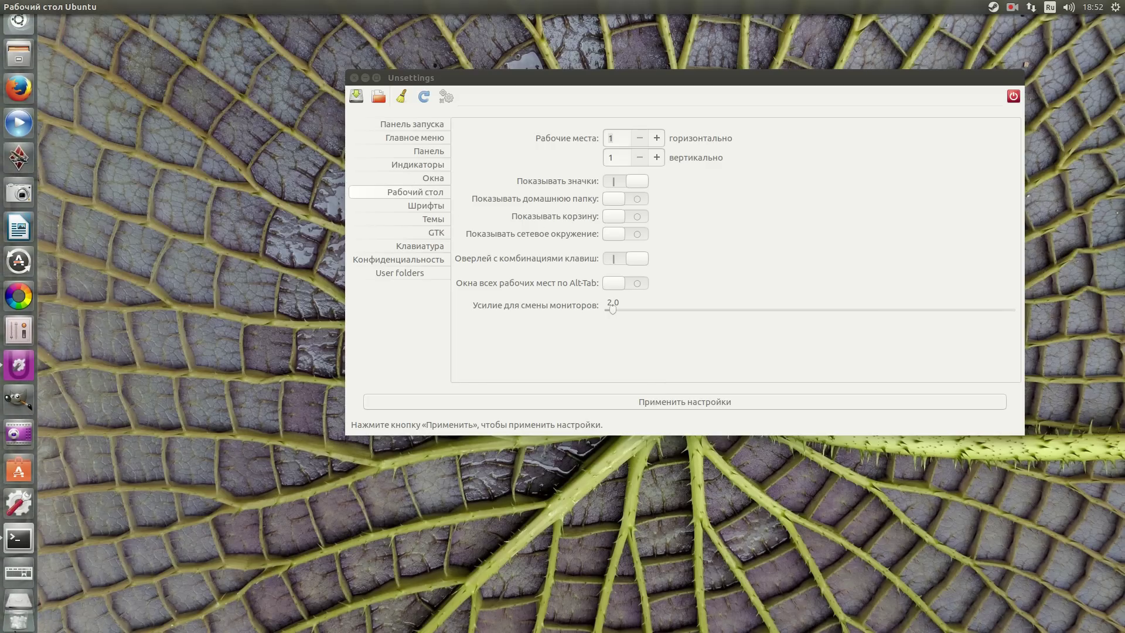
click(97, 606)
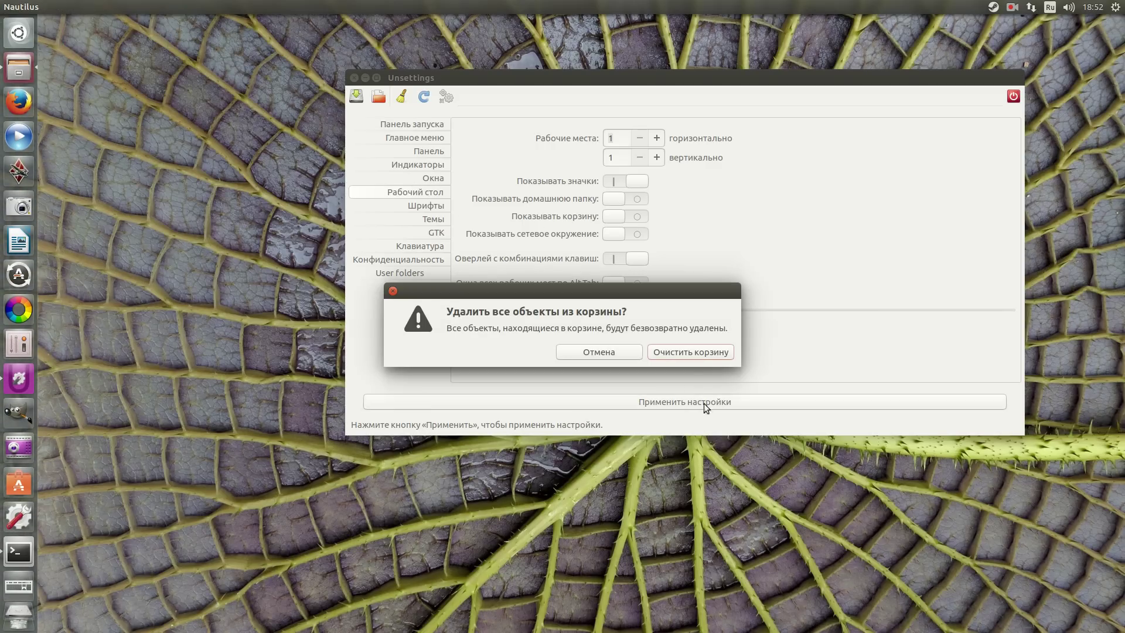
click(684, 353)
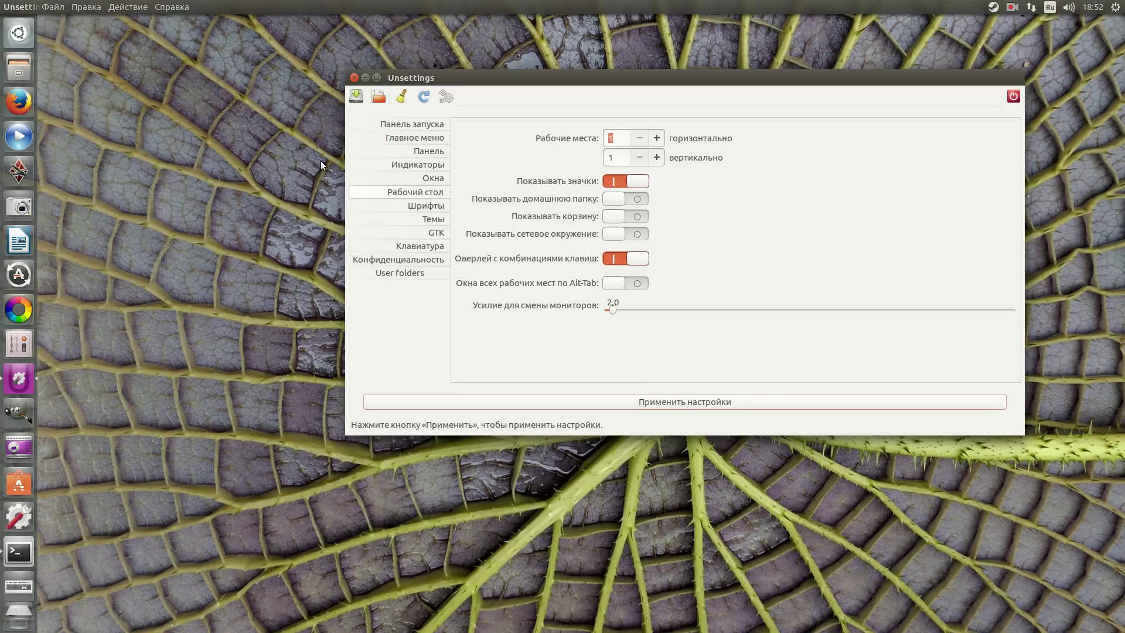
Review the font, theme, GTK, keyboard, privacy and user folder settings, and read the hint for the SmartScopes base URL.
click(419, 208)
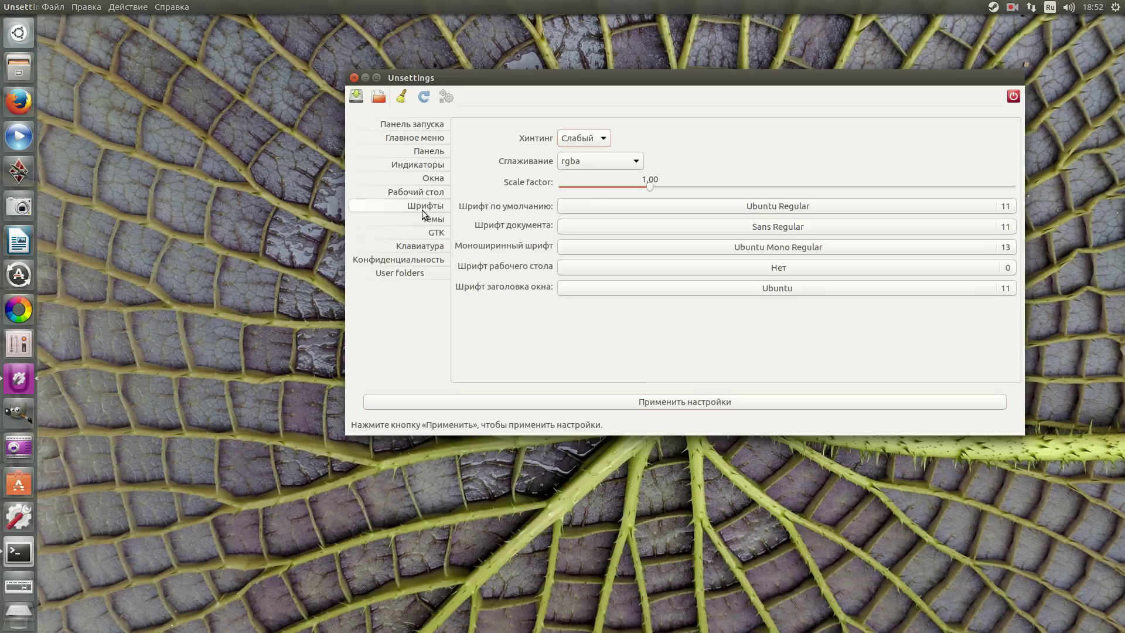
click(439, 218)
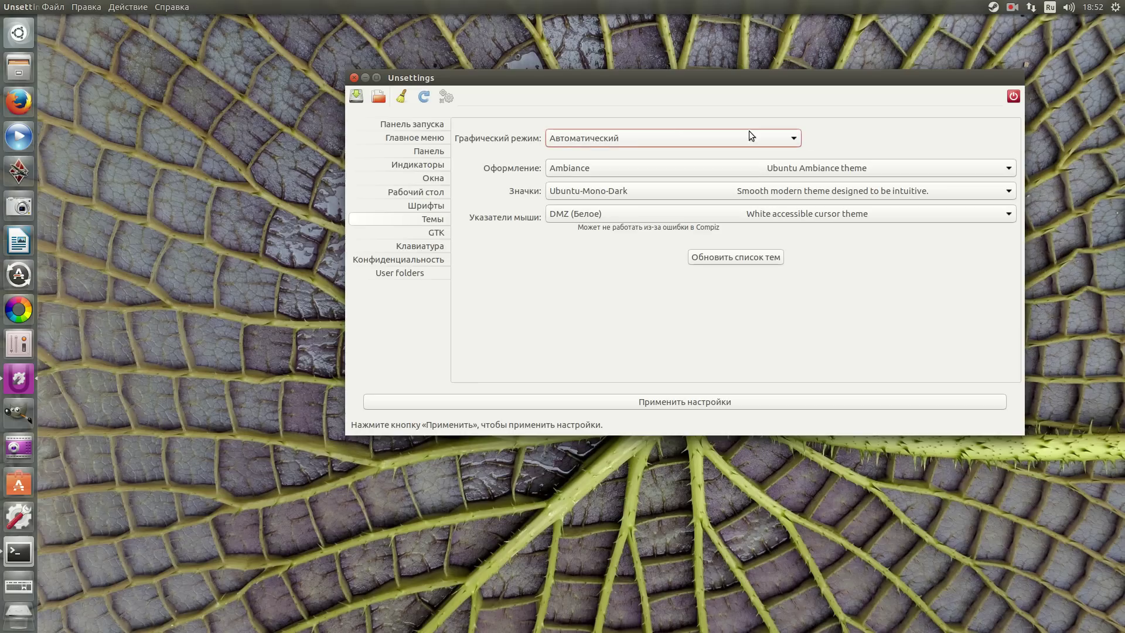
click(426, 234)
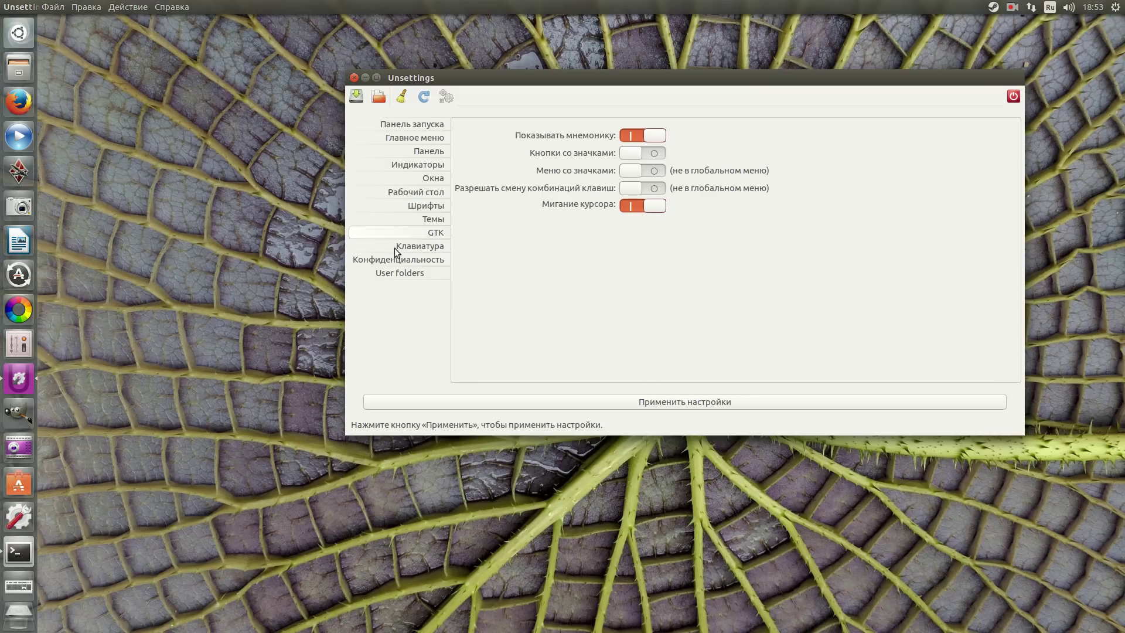
click(434, 250)
click(418, 261)
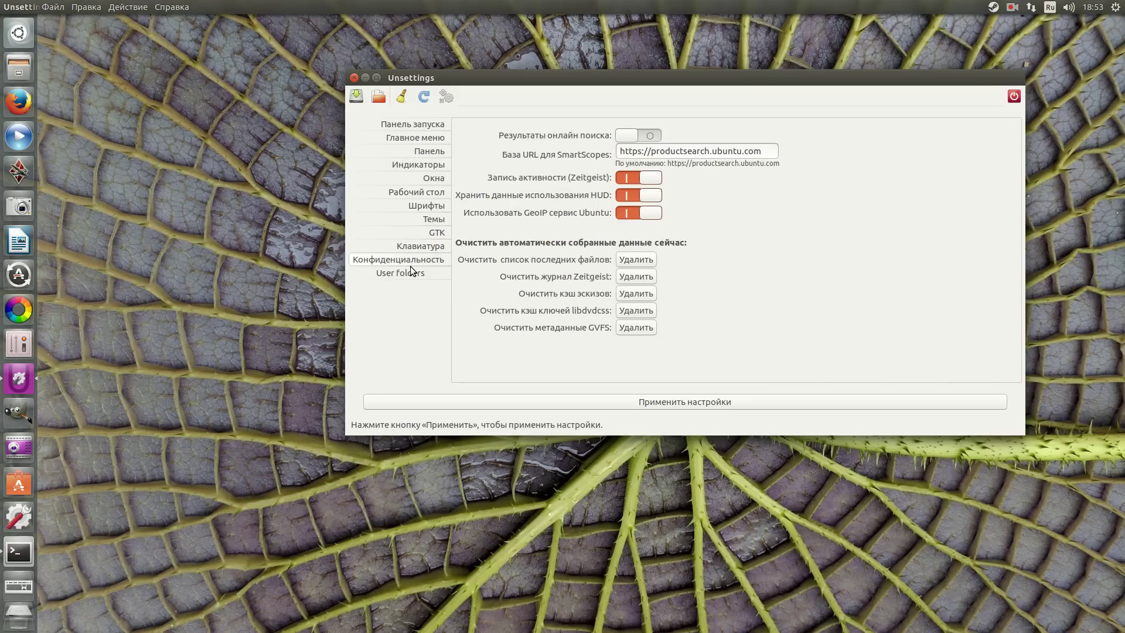
click(411, 271)
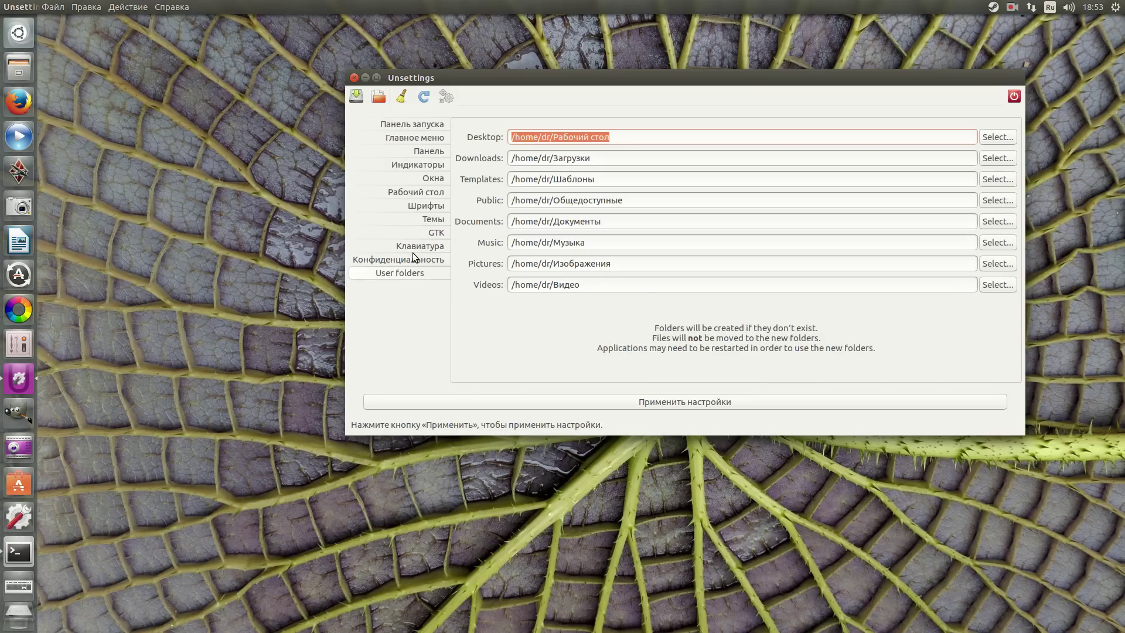
click(413, 254)
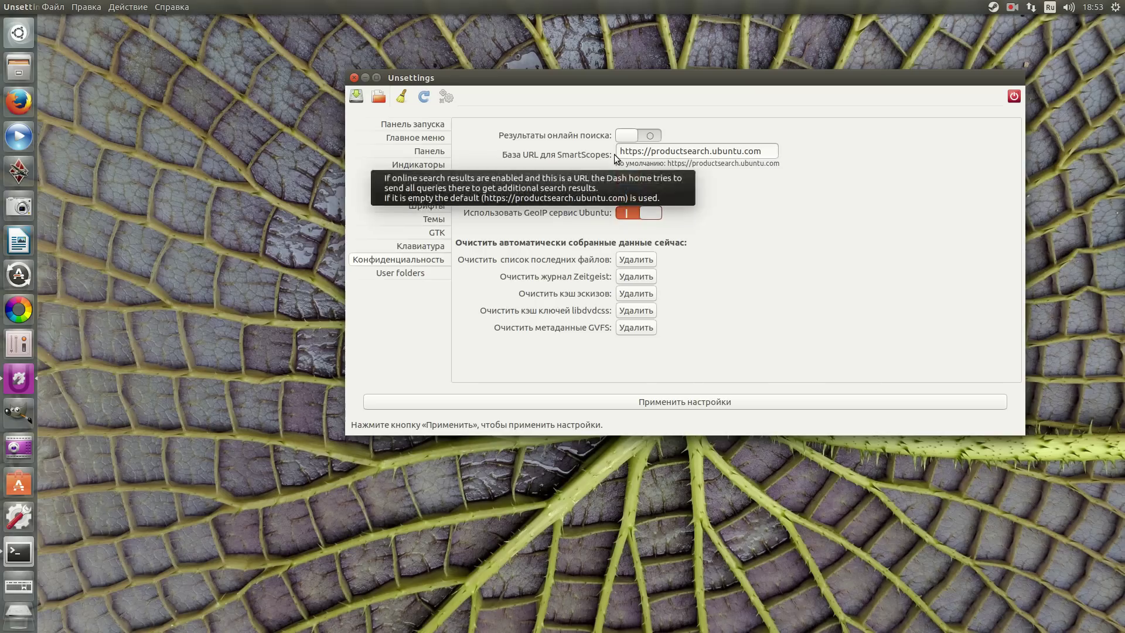
mouse_move(617, 154)
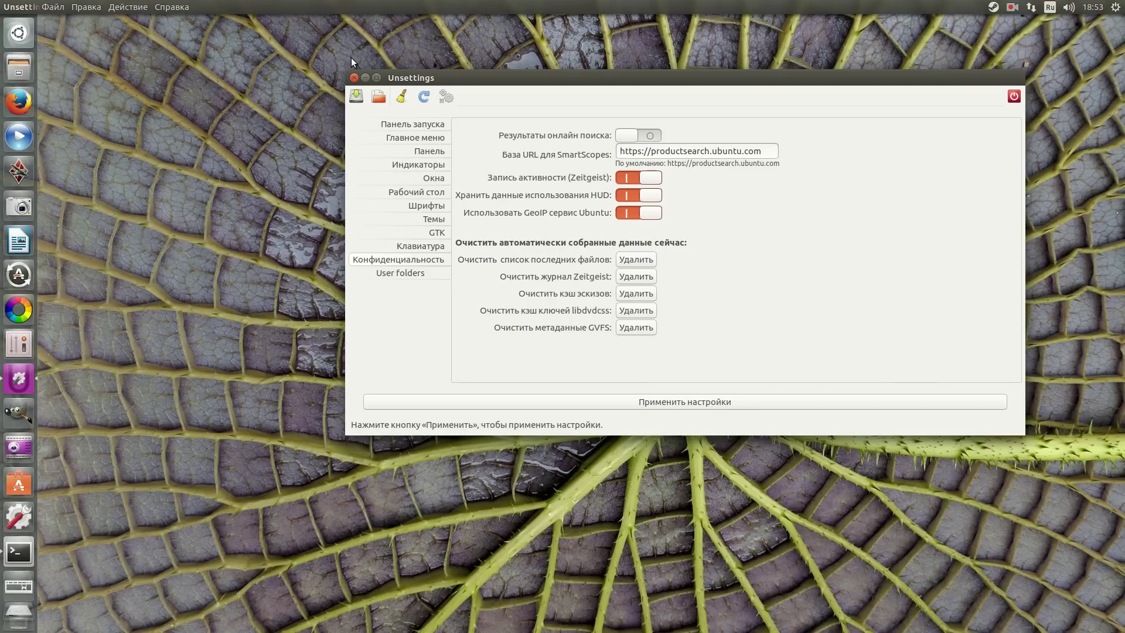
Look through the settings pages again from the launcher to the themes and return to the window settings.
click(393, 124)
click(395, 140)
click(409, 155)
click(403, 172)
click(401, 188)
click(401, 205)
click(400, 229)
click(400, 220)
click(401, 176)
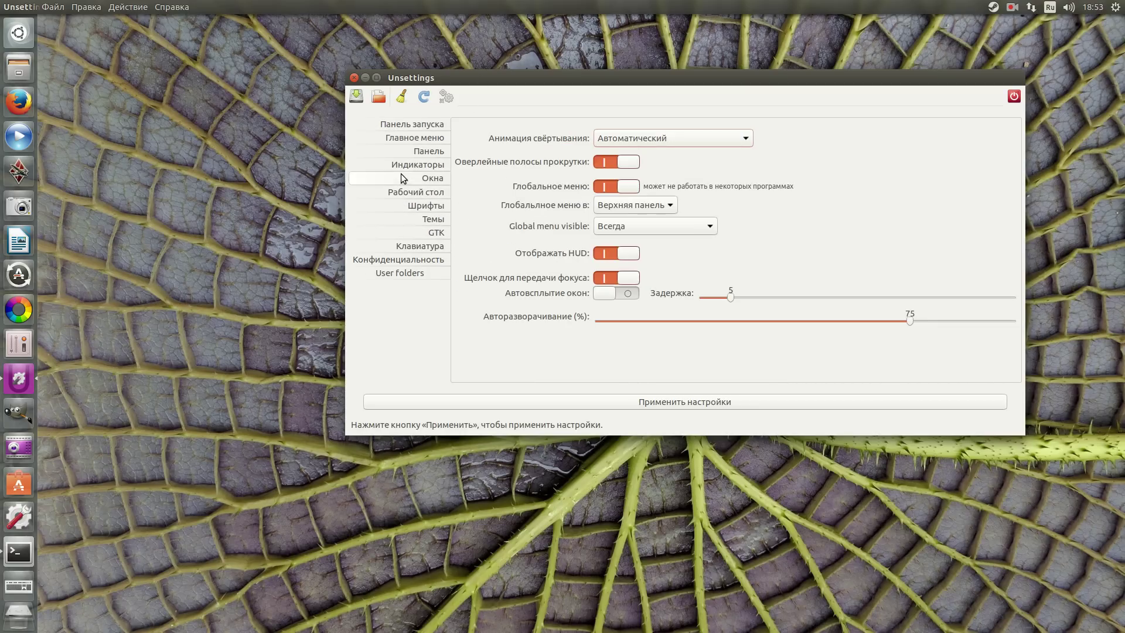
Go back over the indicator, panel, launcher and main menu settings, then close Unsettings.
click(401, 164)
click(400, 151)
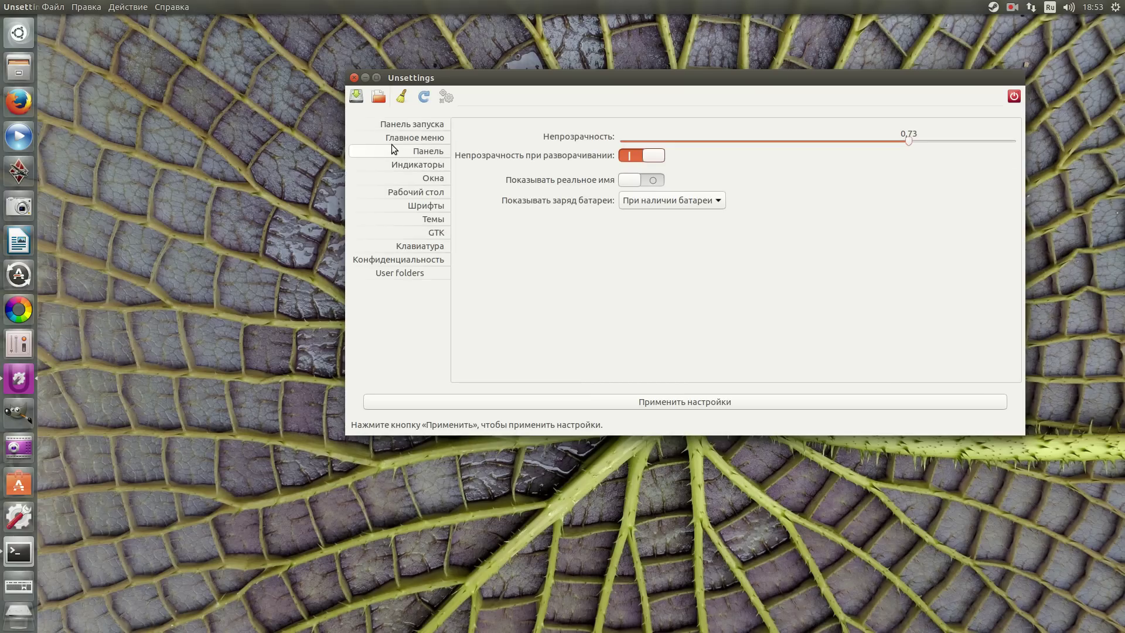
click(394, 129)
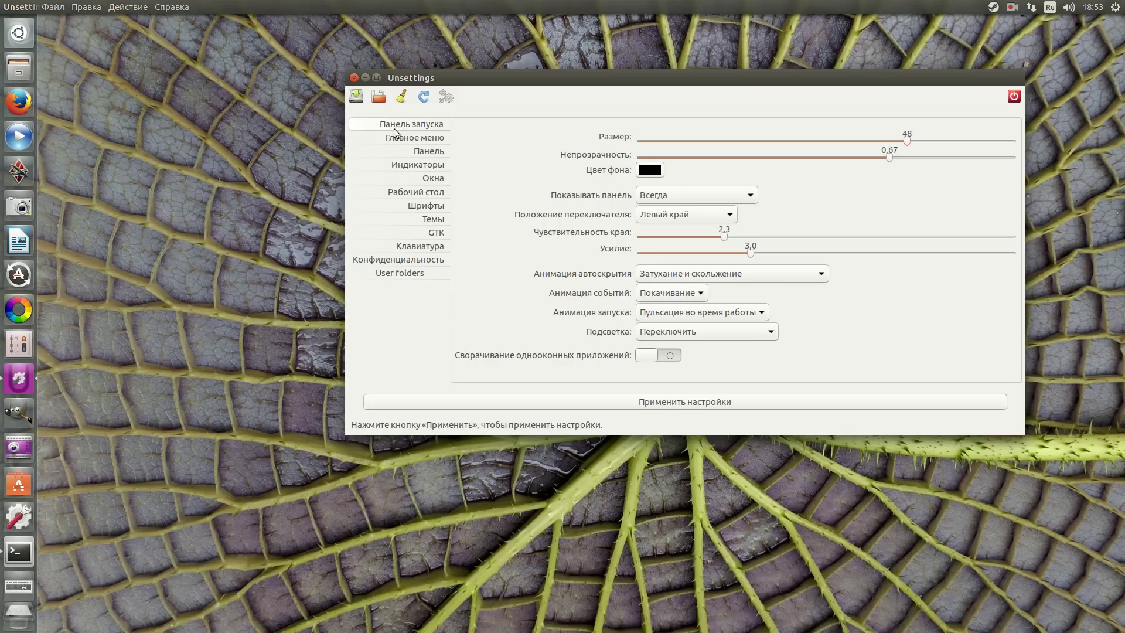
click(399, 138)
click(399, 152)
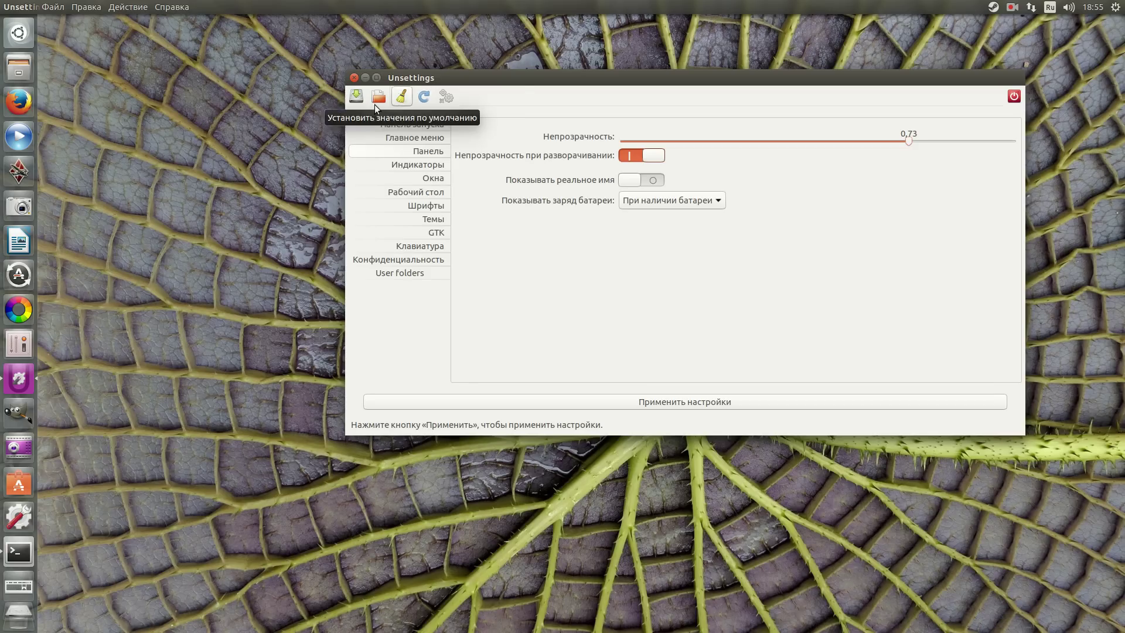
click(327, 123)
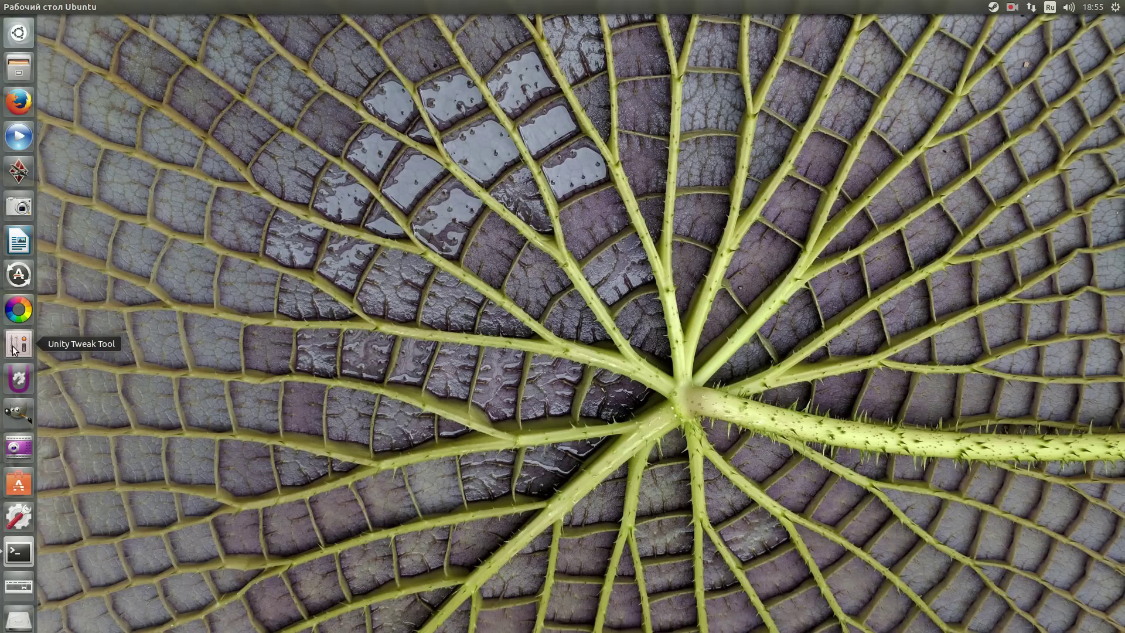
Open Unity Tweak Tool, move its window away from the screen corner, and look through the launcher, search, panel and switcher settings.
click(25, 345)
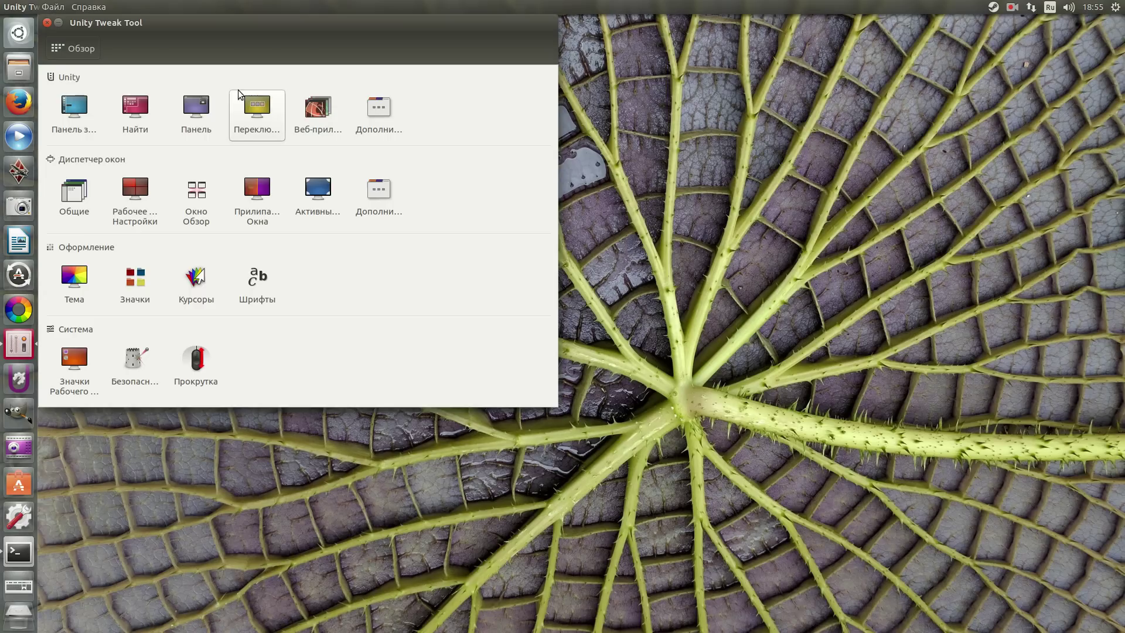
drag(127, 33, 326, 75)
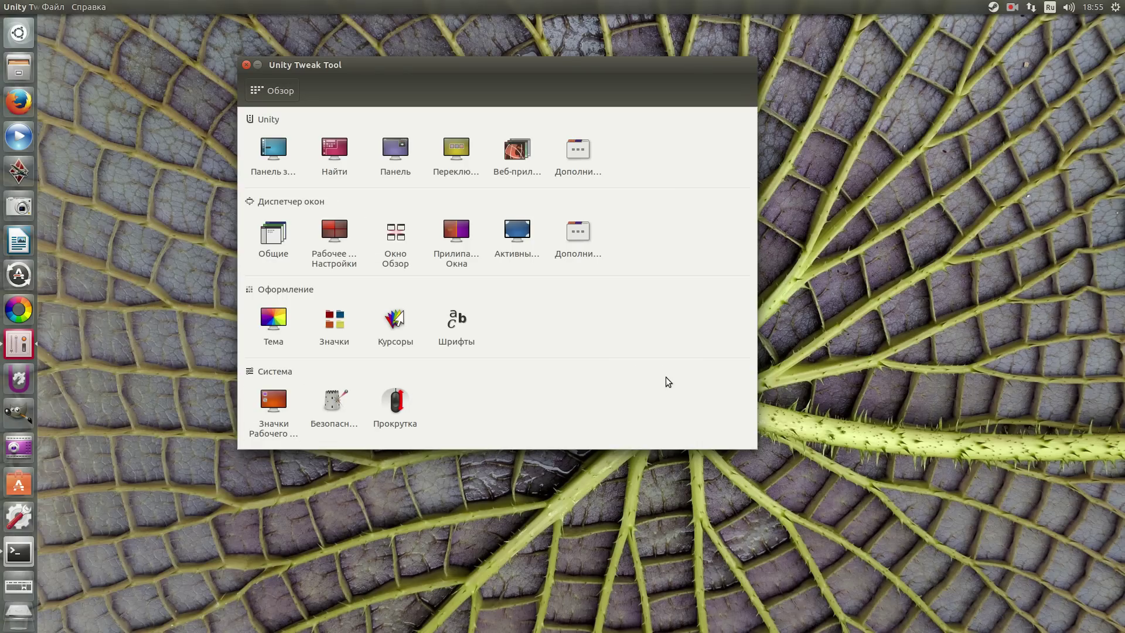
click(281, 153)
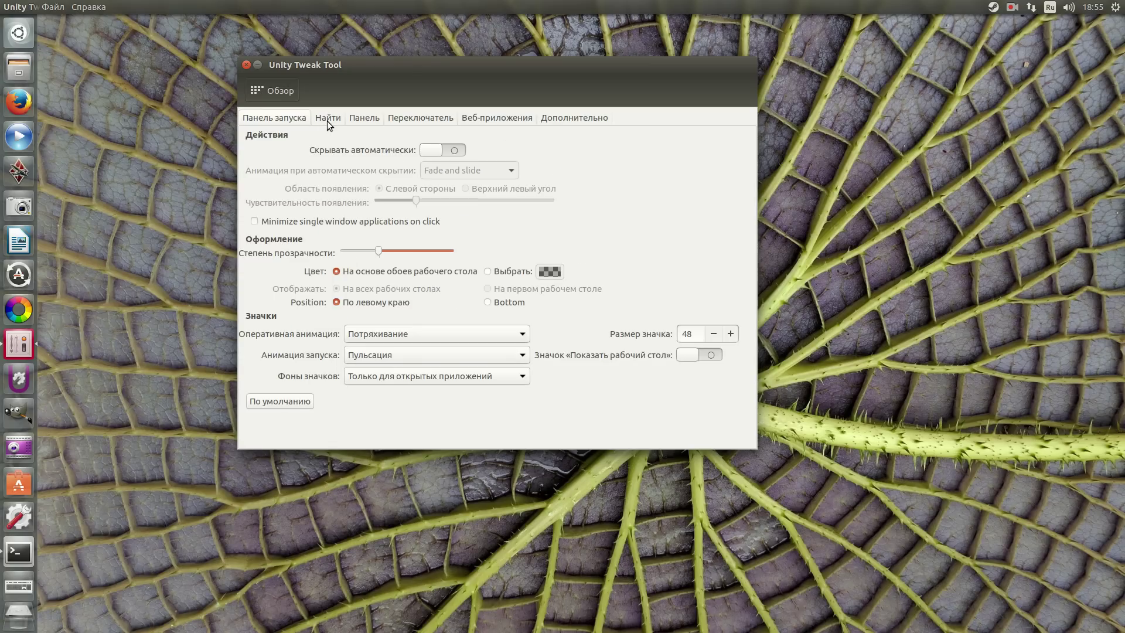
click(328, 122)
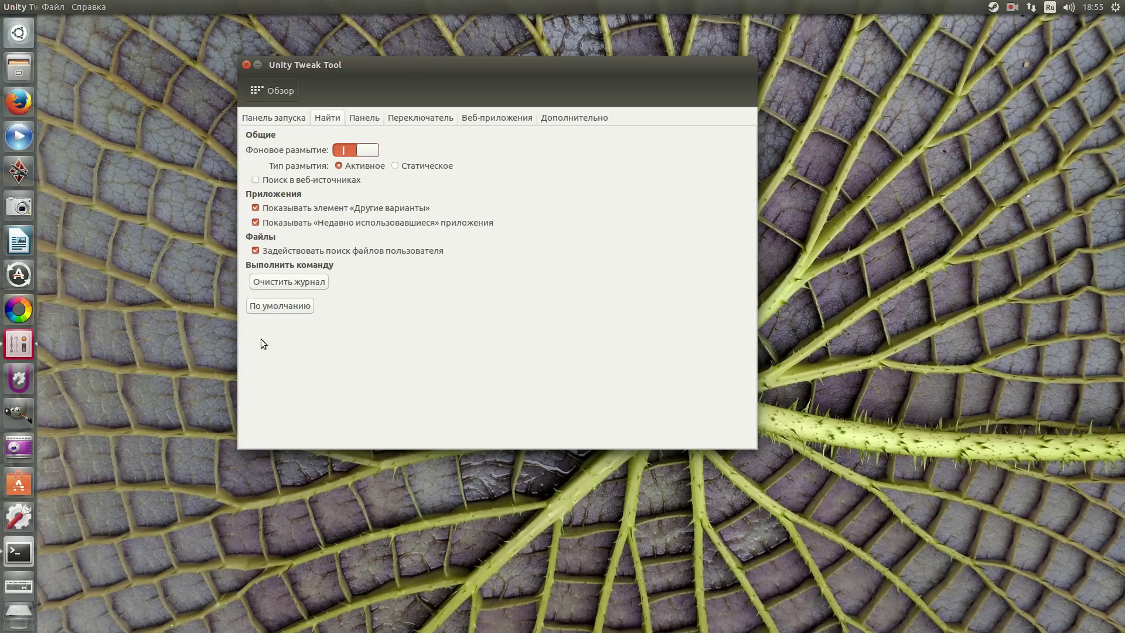
click(258, 117)
click(348, 113)
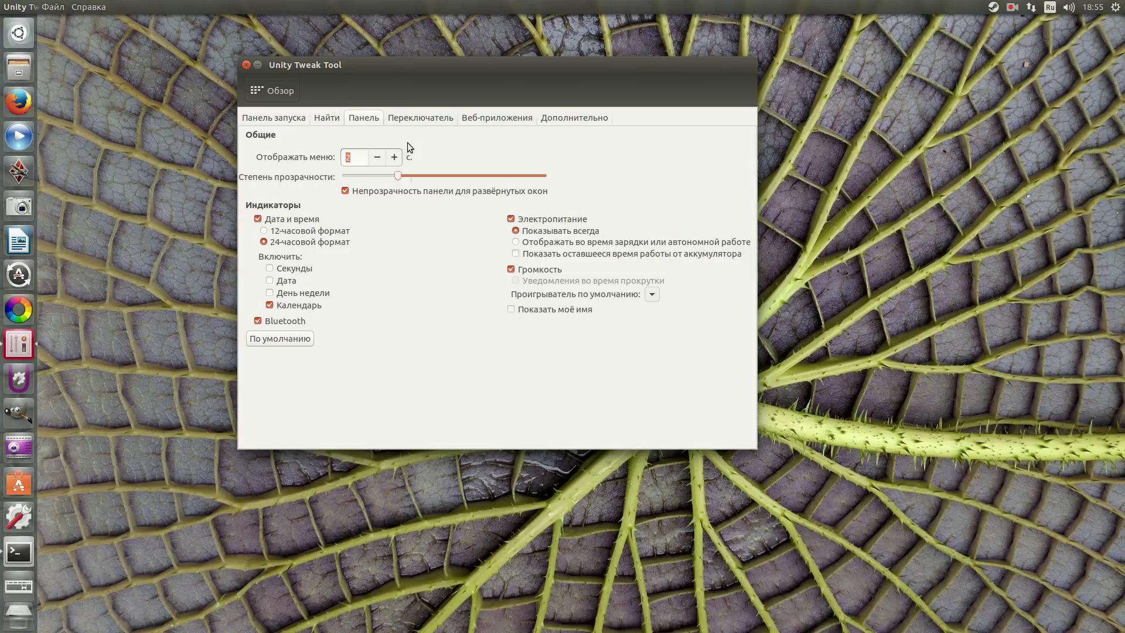
click(431, 119)
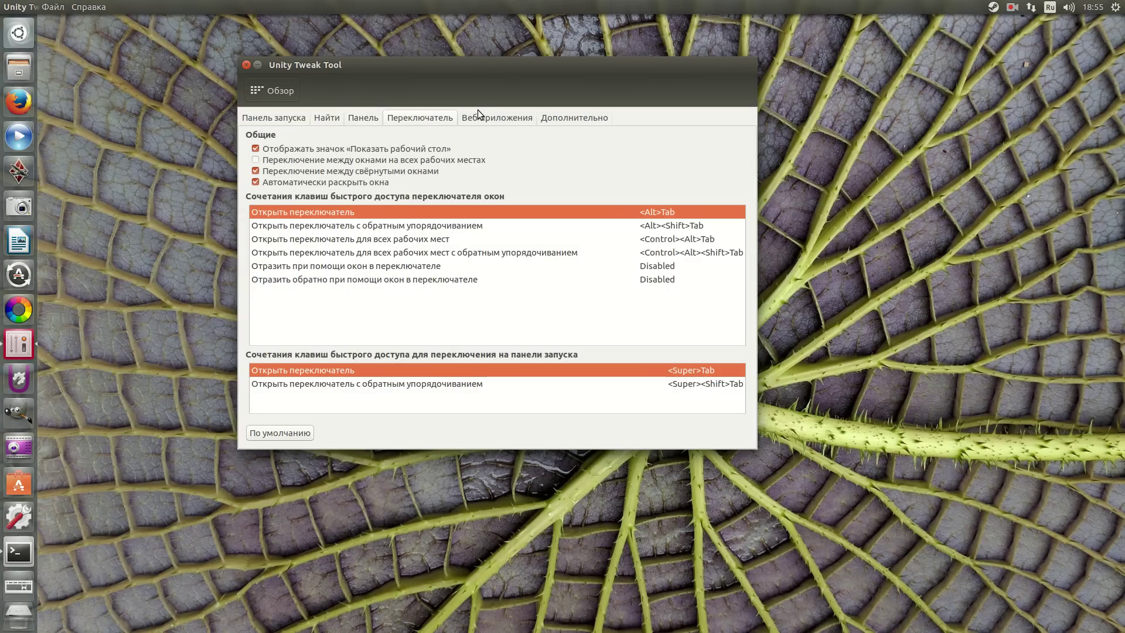
Turn off web application integration prompts and remove the preauthorization for the Amazon and Ubuntu One domains.
click(502, 118)
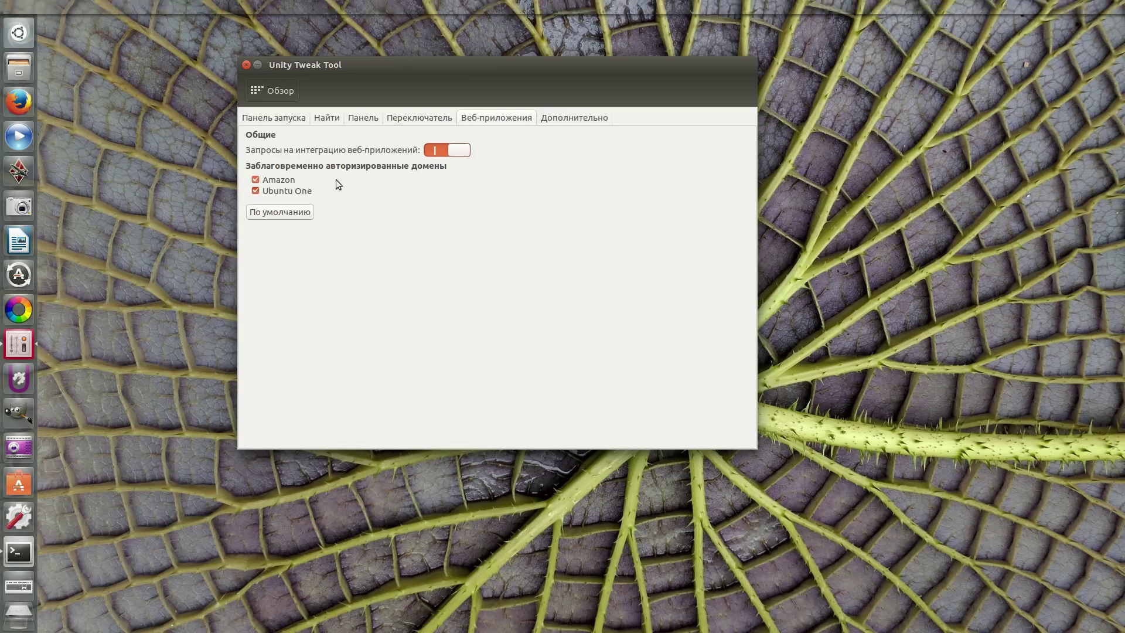
click(433, 150)
click(257, 179)
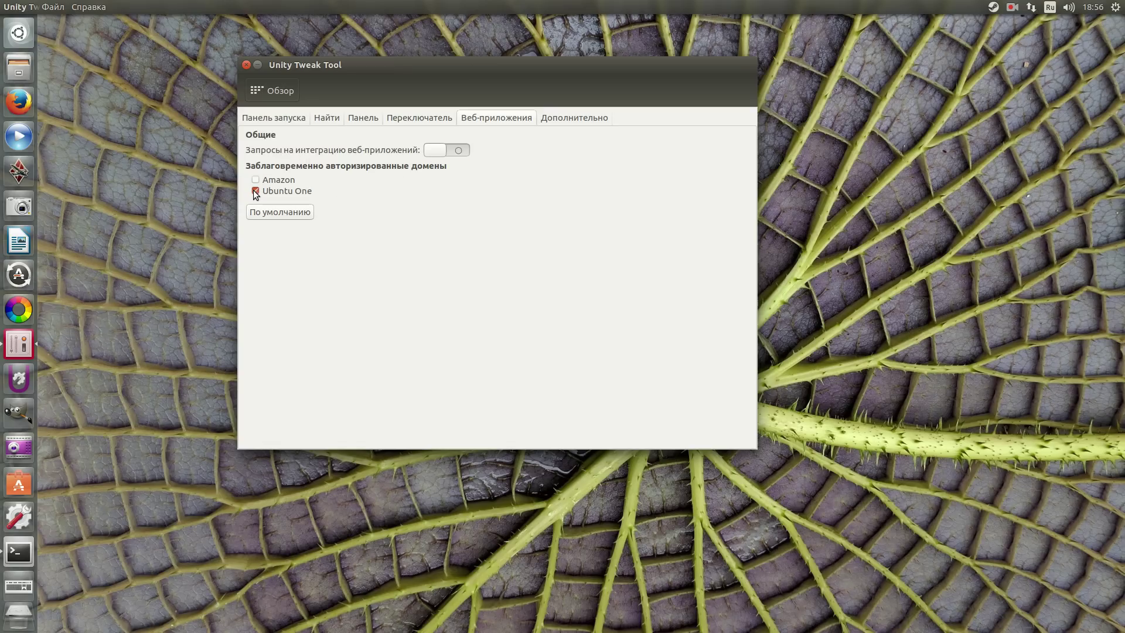
click(257, 194)
Look again at the switcher, panel and search settings and return to the overview.
click(434, 120)
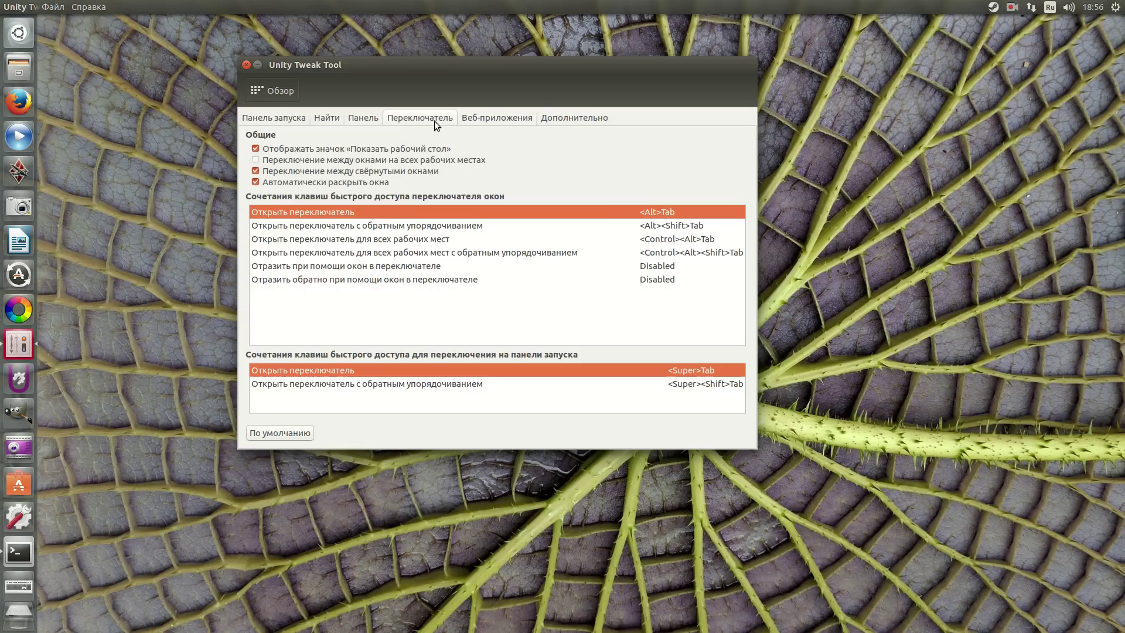
click(356, 115)
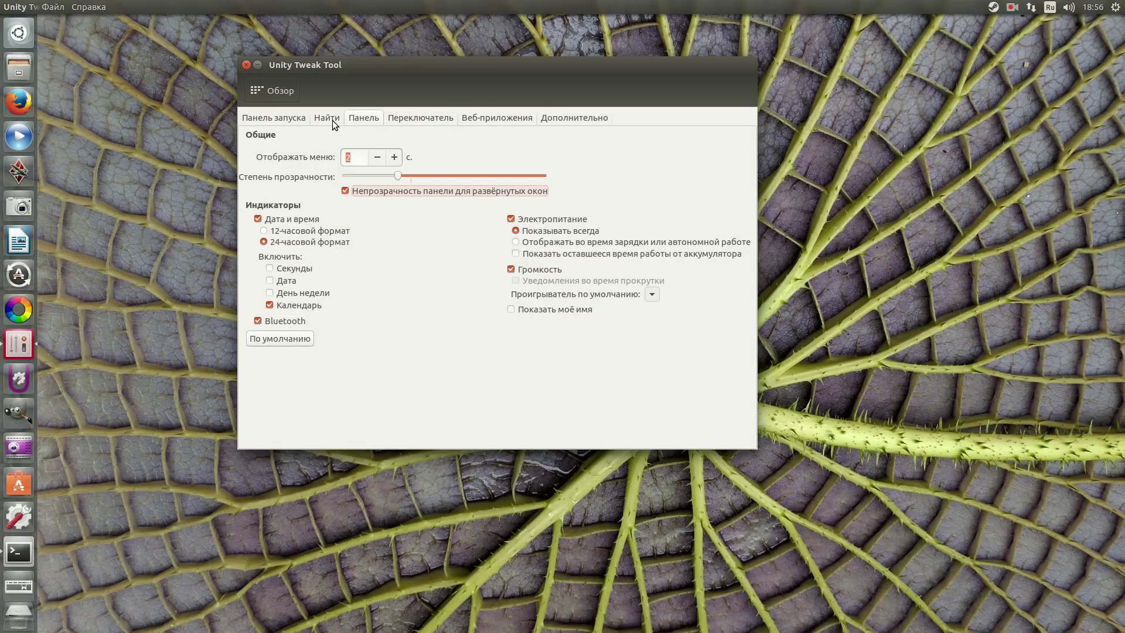
click(321, 120)
click(261, 90)
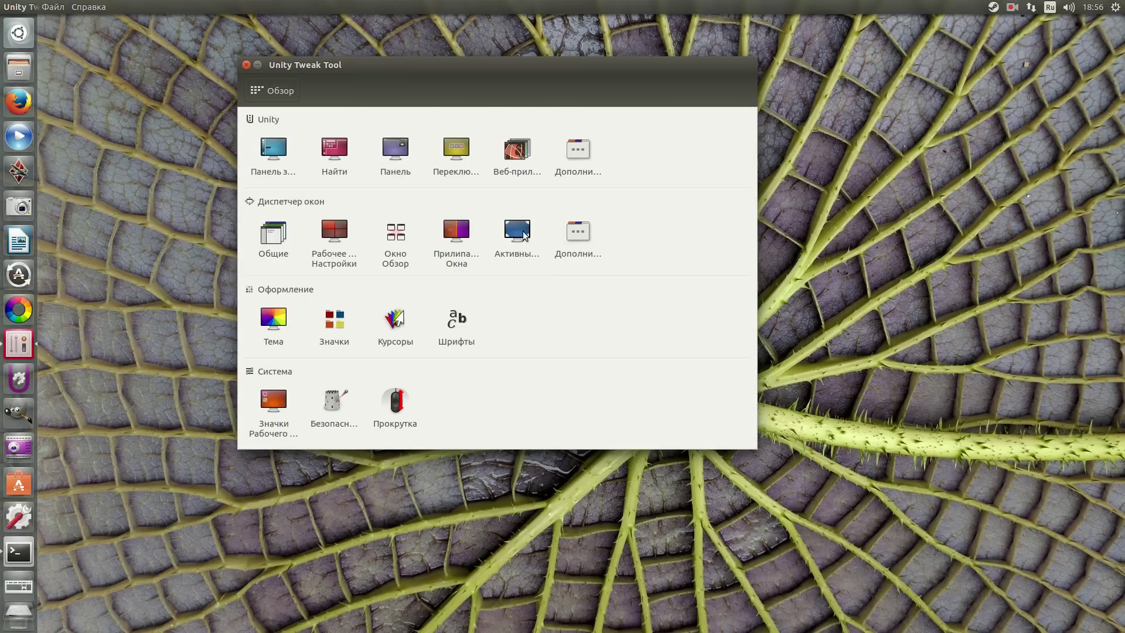
Turn off the background blur for search and check the Dash's appearance by searching for "u".
click(335, 151)
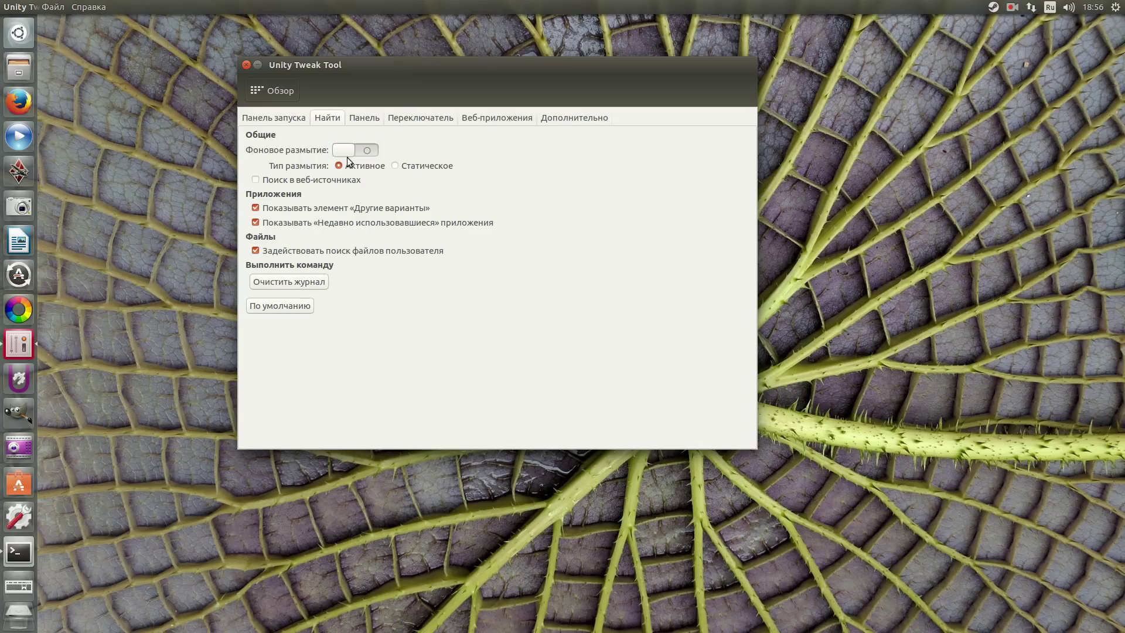
key(super)
text(u)
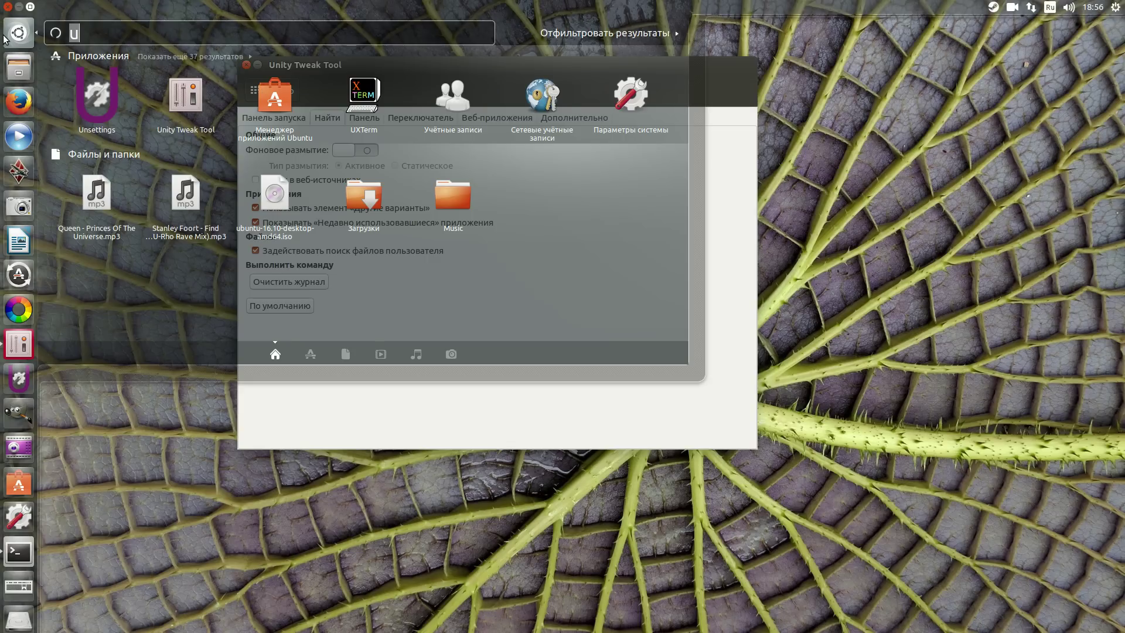
click(449, 436)
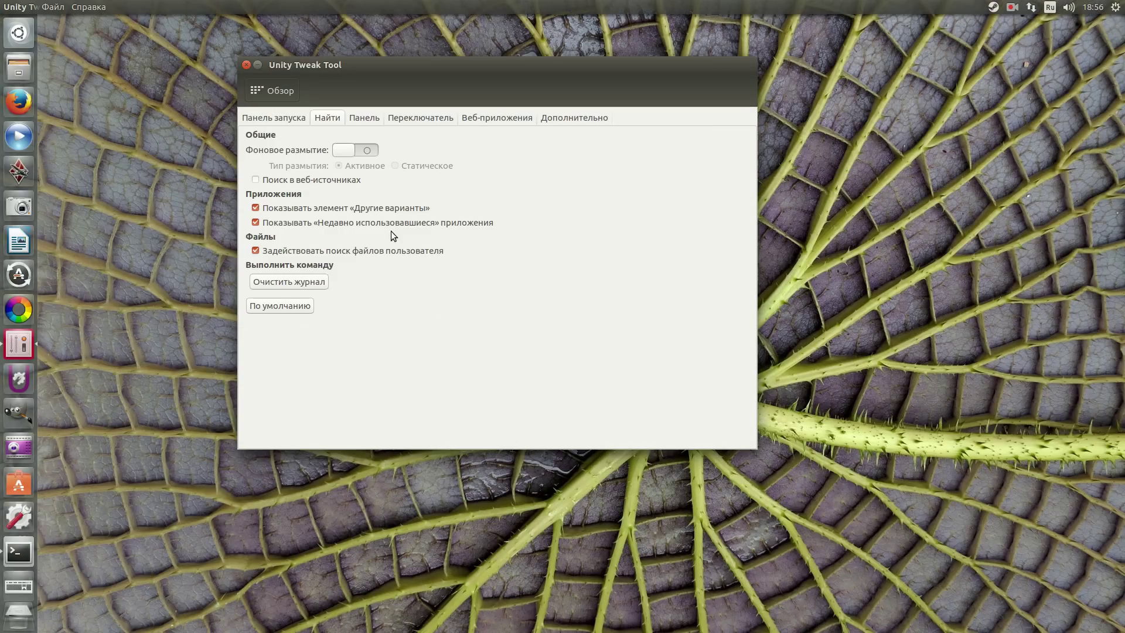
Turn the search background blur back on and check the Dash's appearance again.
click(372, 151)
key(super)
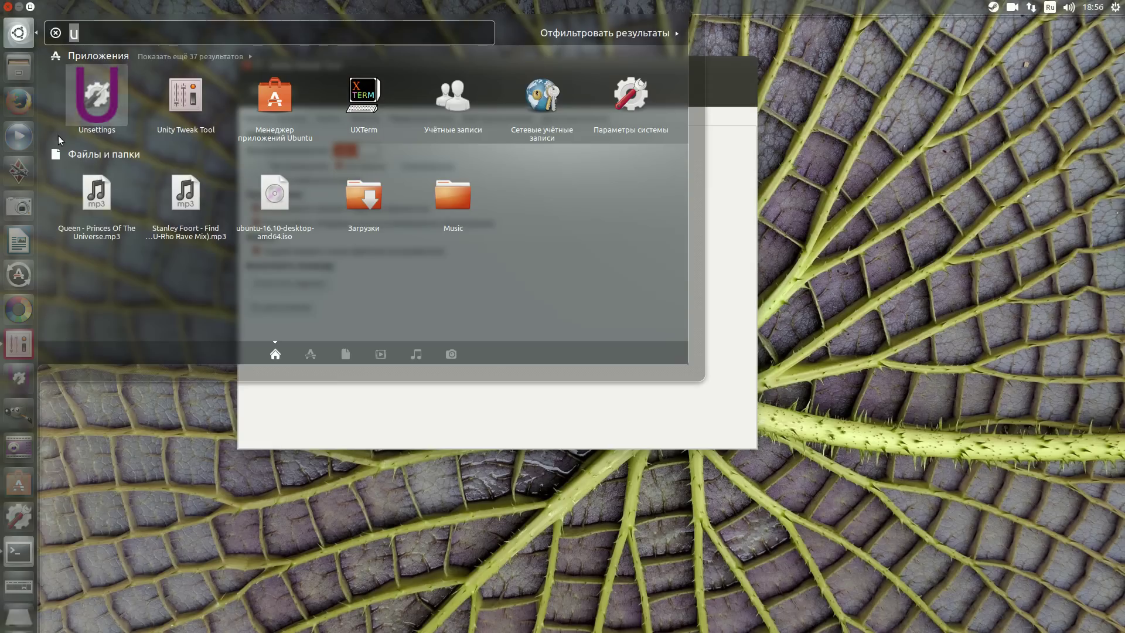
click(500, 397)
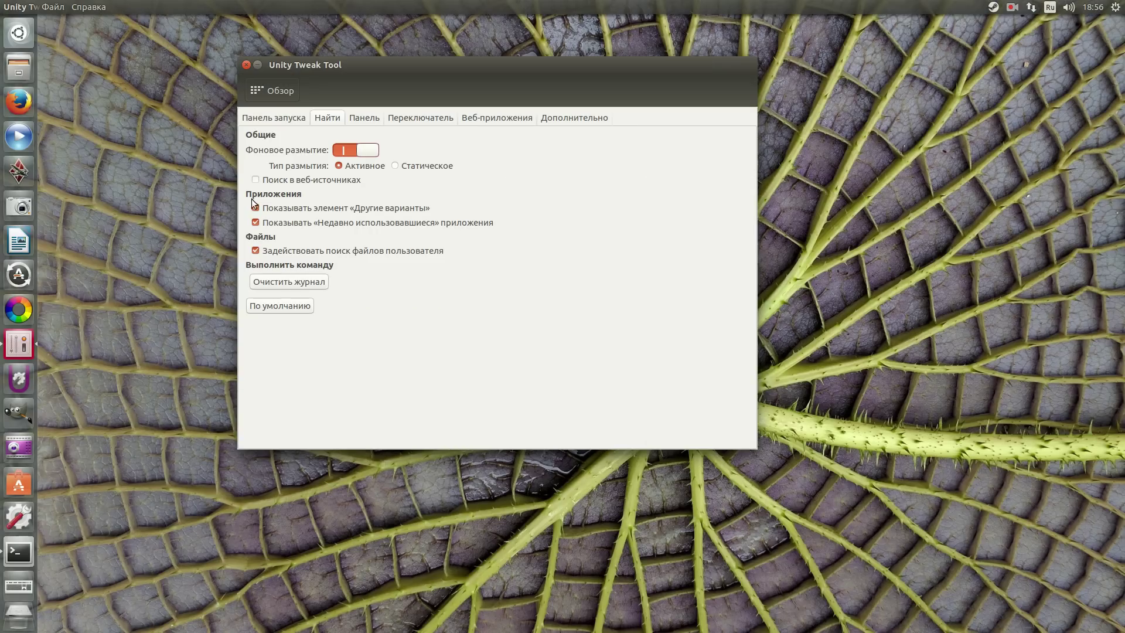
Raise the top panel's transparency to slightly past the middle of its range, and look over the switcher and panel settings.
click(358, 122)
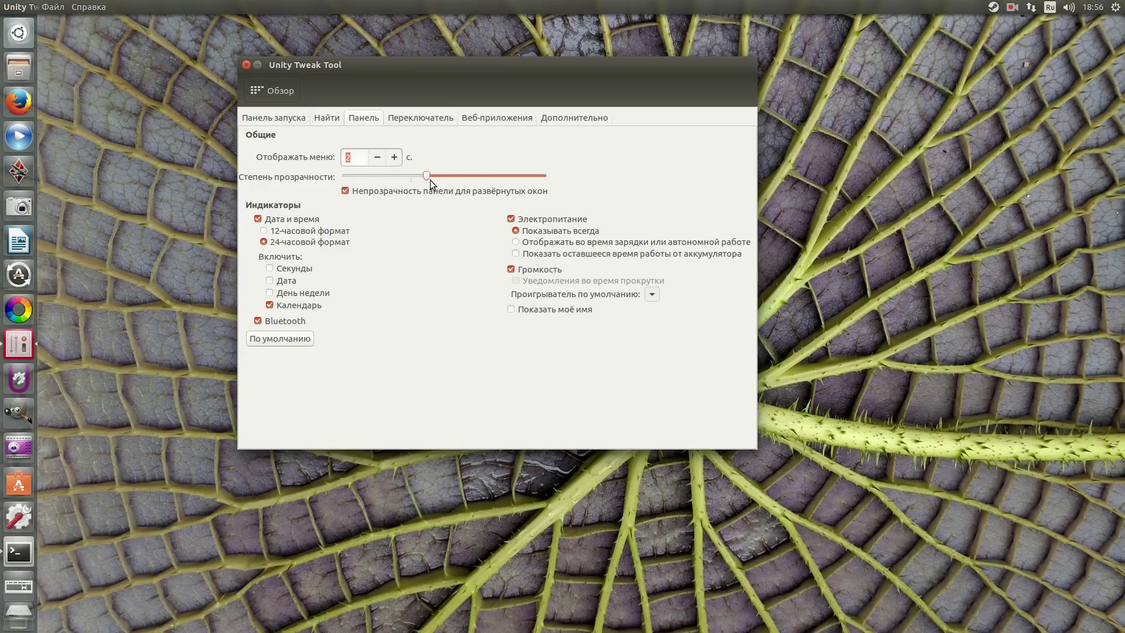
mouse_move(503, 178)
mouse_down()
mouse_move(520, 180)
mouse_move(356, 174)
mouse_move(555, 173)
mouse_move(486, 186)
mouse_up()
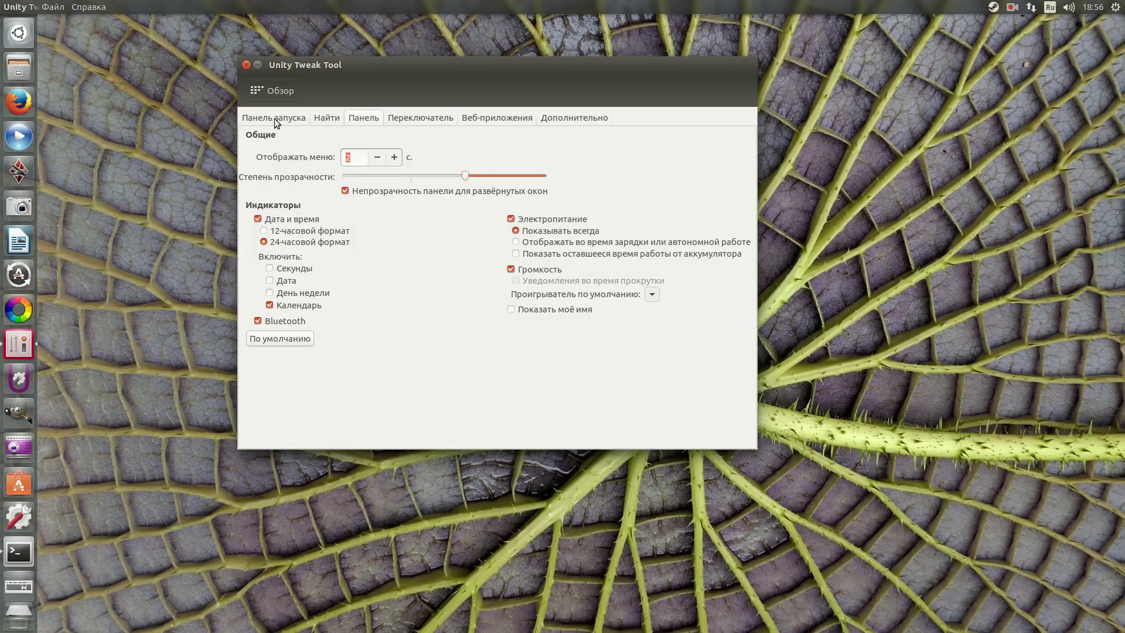
click(444, 115)
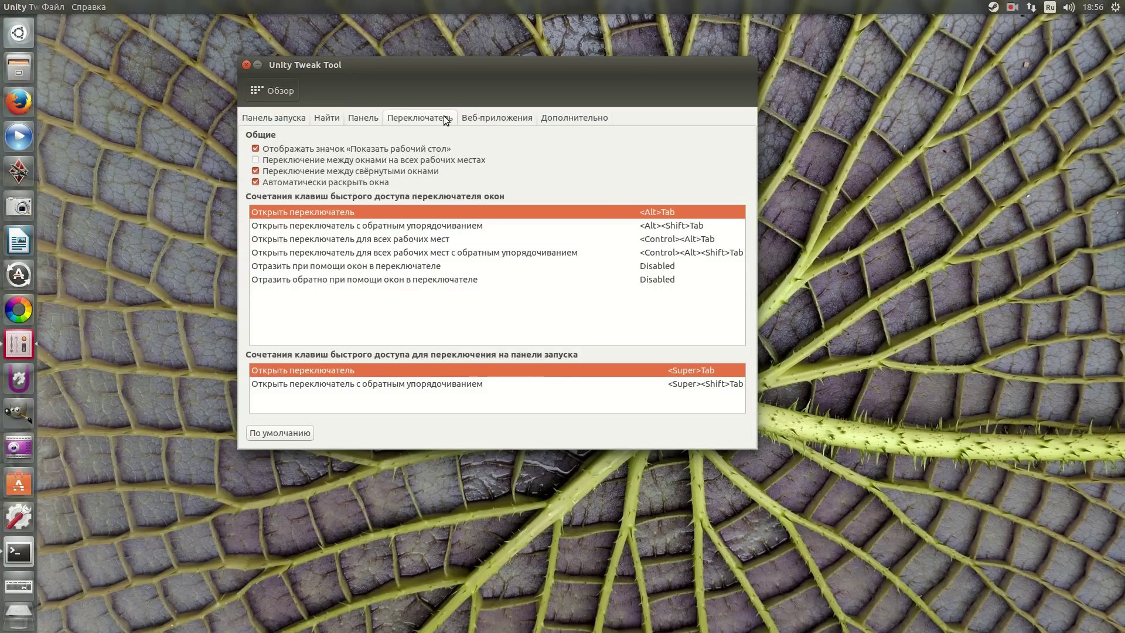
scroll(450, 115, down, 1)
click(281, 93)
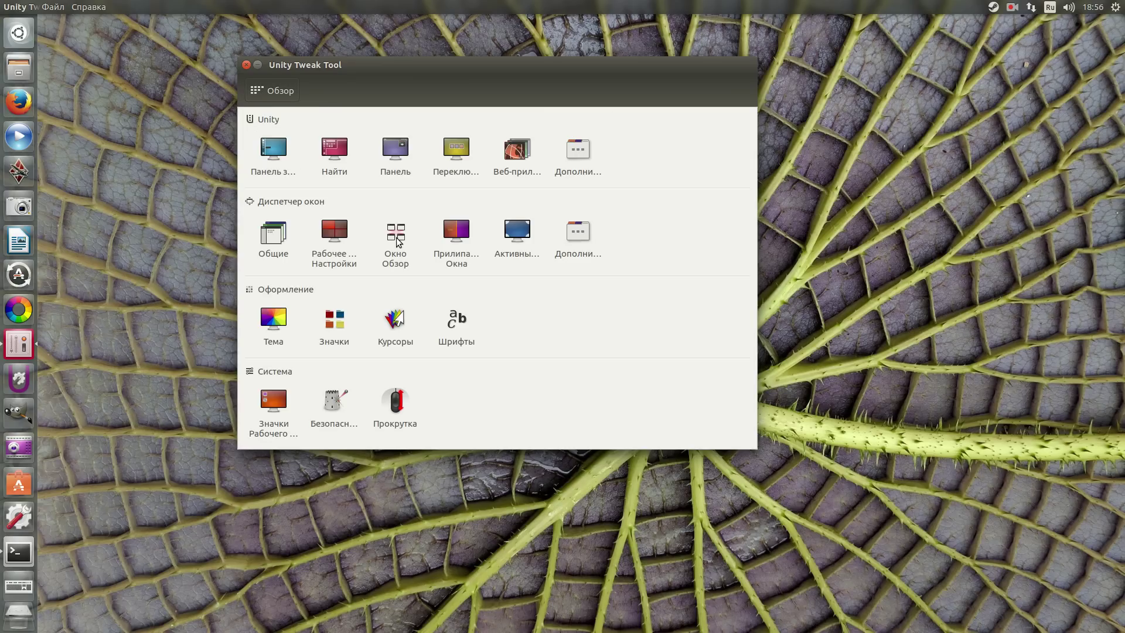
click(394, 152)
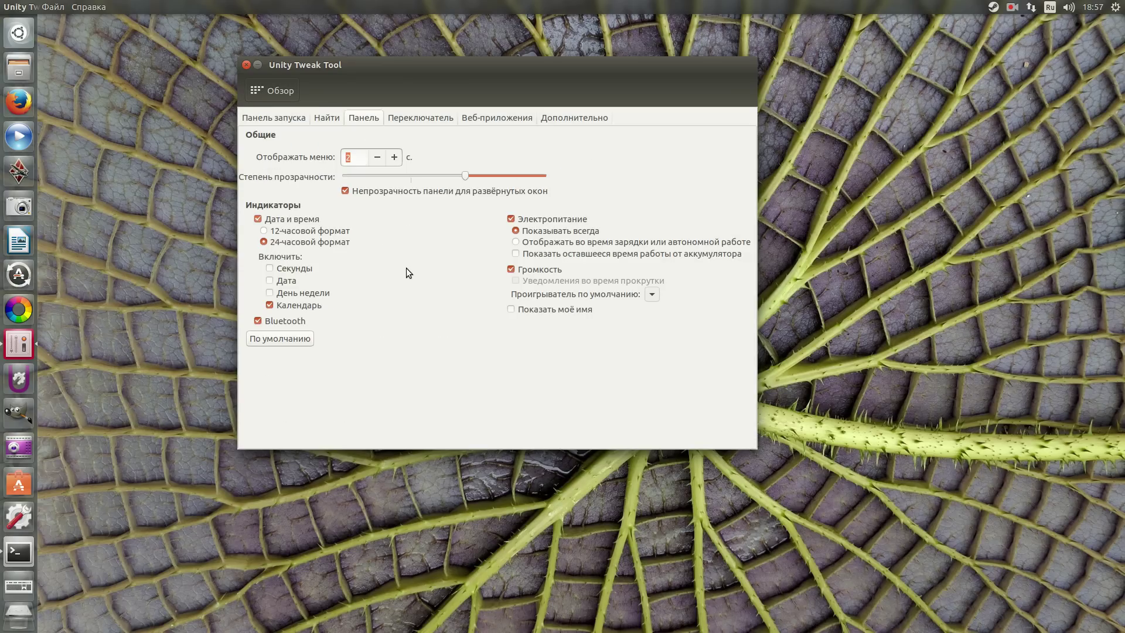
Try automatic hiding of the launcher and switch it off again.
click(282, 117)
click(460, 151)
click(430, 149)
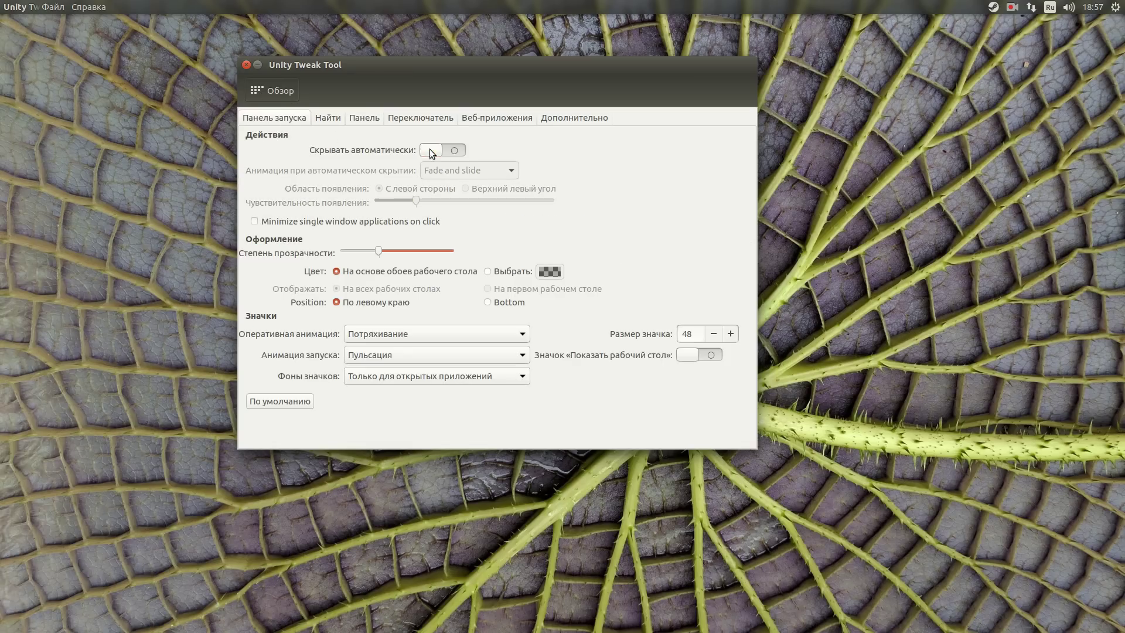
Set the launcher's position to Bottom and start GIMP from it.
click(488, 303)
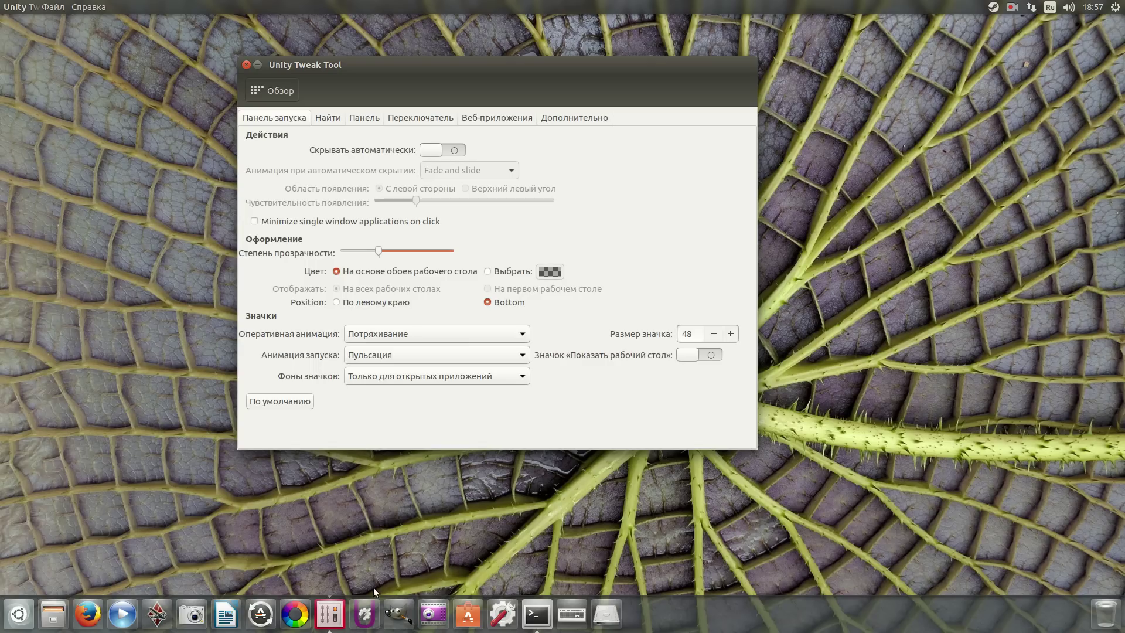
click(398, 615)
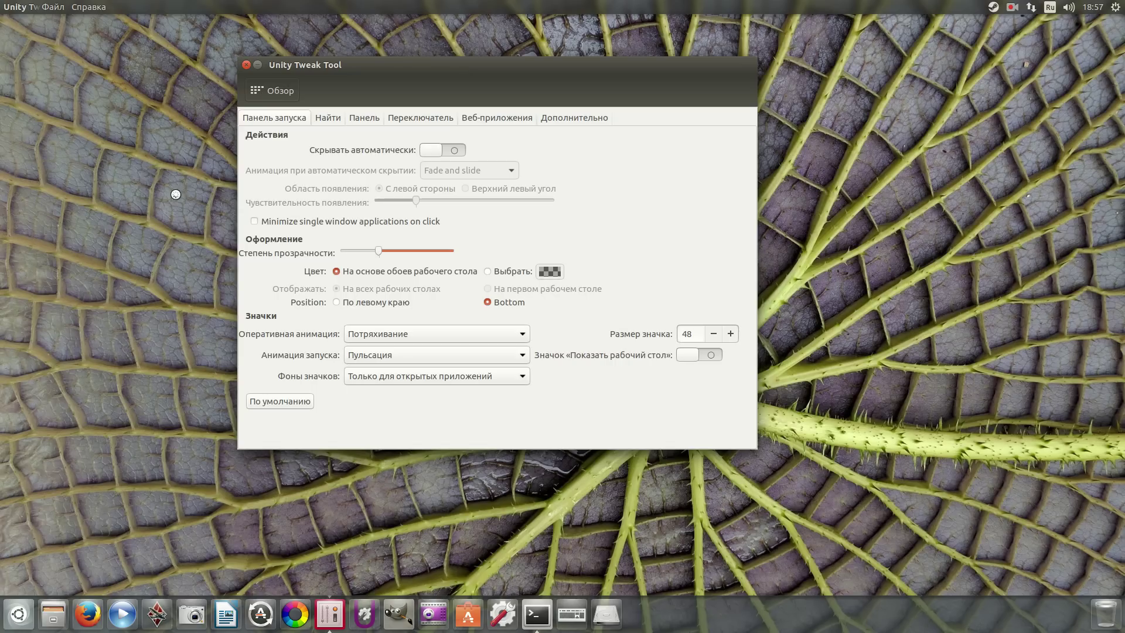
Change the desktop background to the Ubuntu 16.10 Community Wallpapers set that changes throughout the day.
right_click(853, 129)
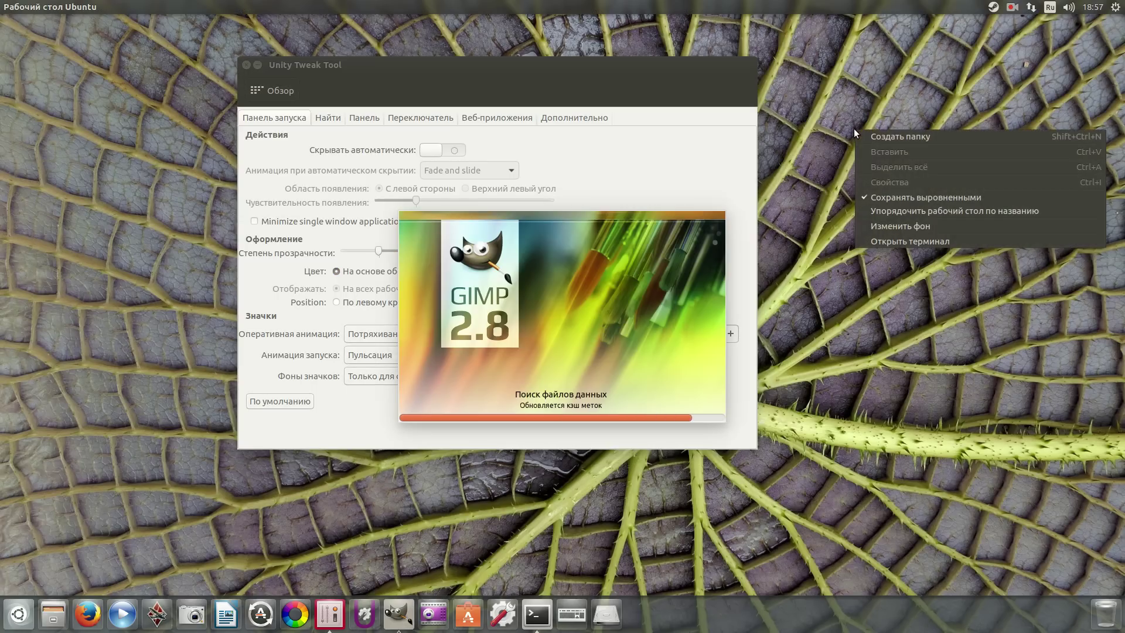
click(903, 230)
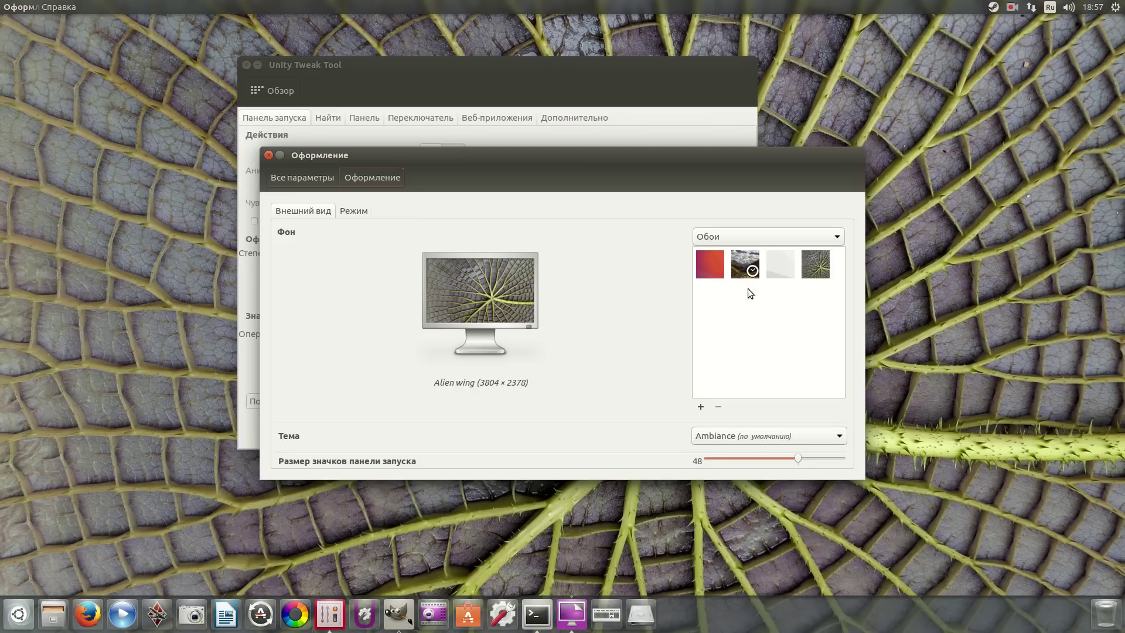
click(745, 267)
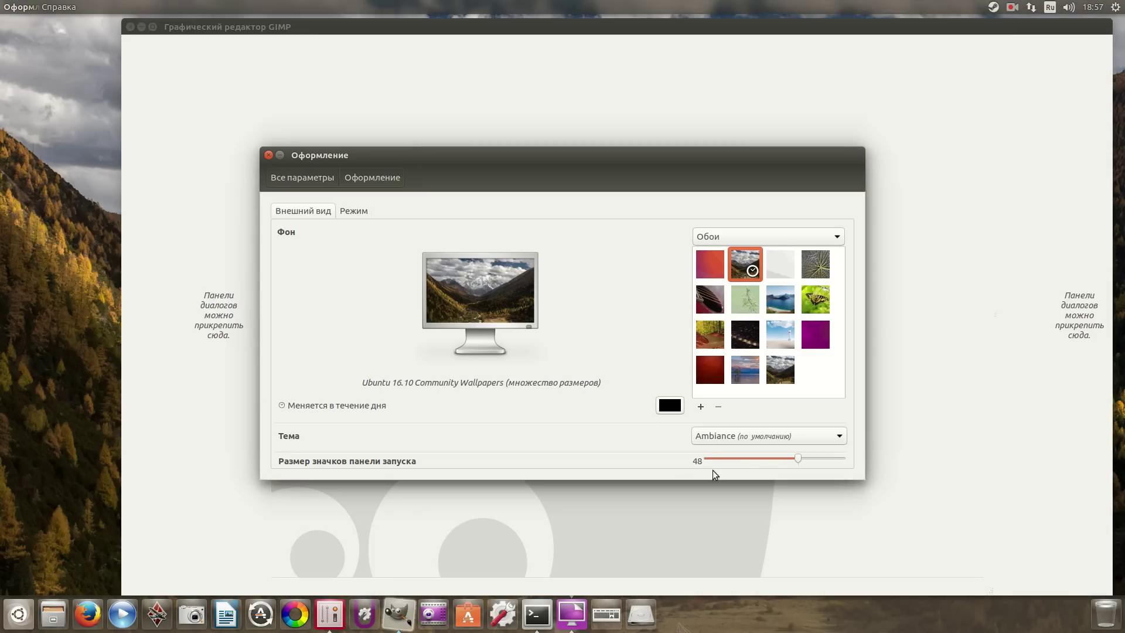
Apply the Radiance theme, close the appearance settings, and shift the GIMP window toward the screen's centre.
click(712, 436)
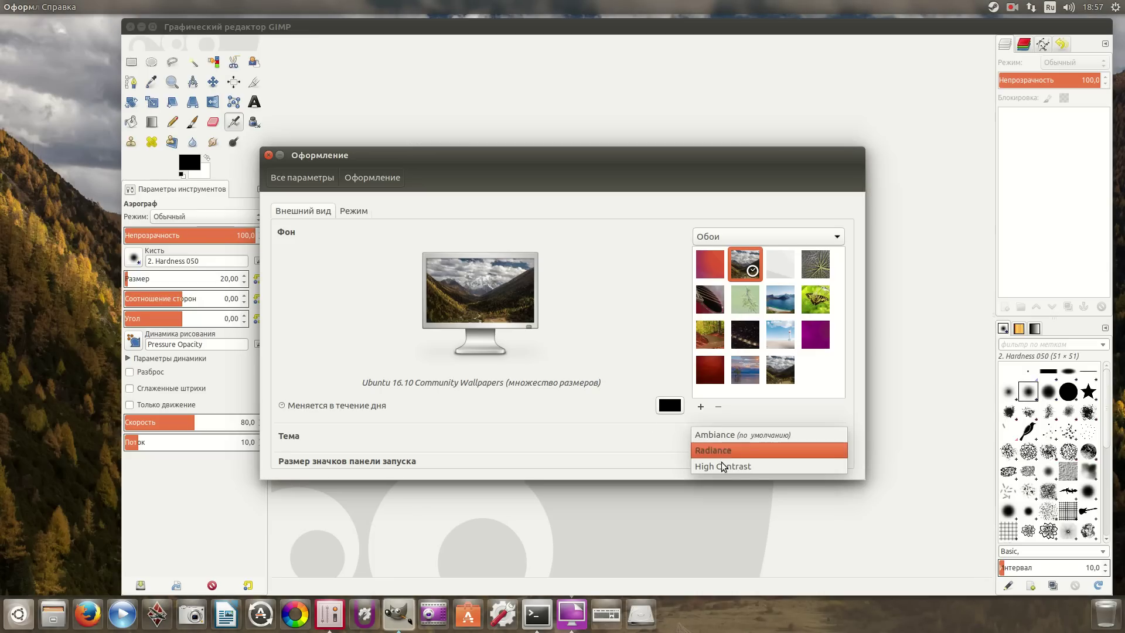
click(721, 450)
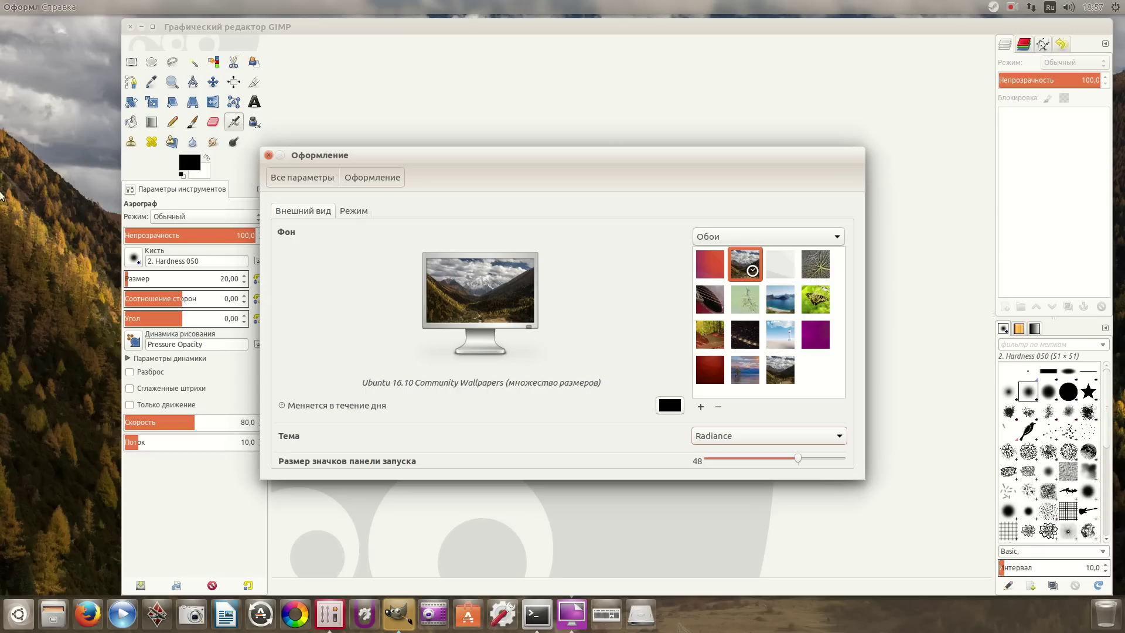
click(268, 155)
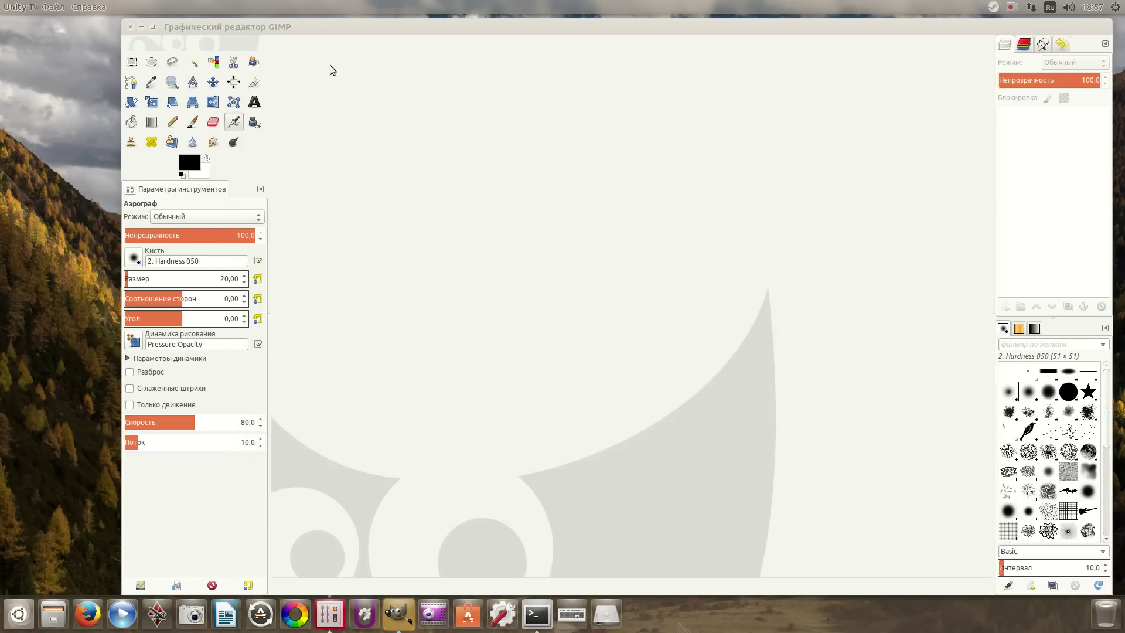
drag(281, 26, 218, 21)
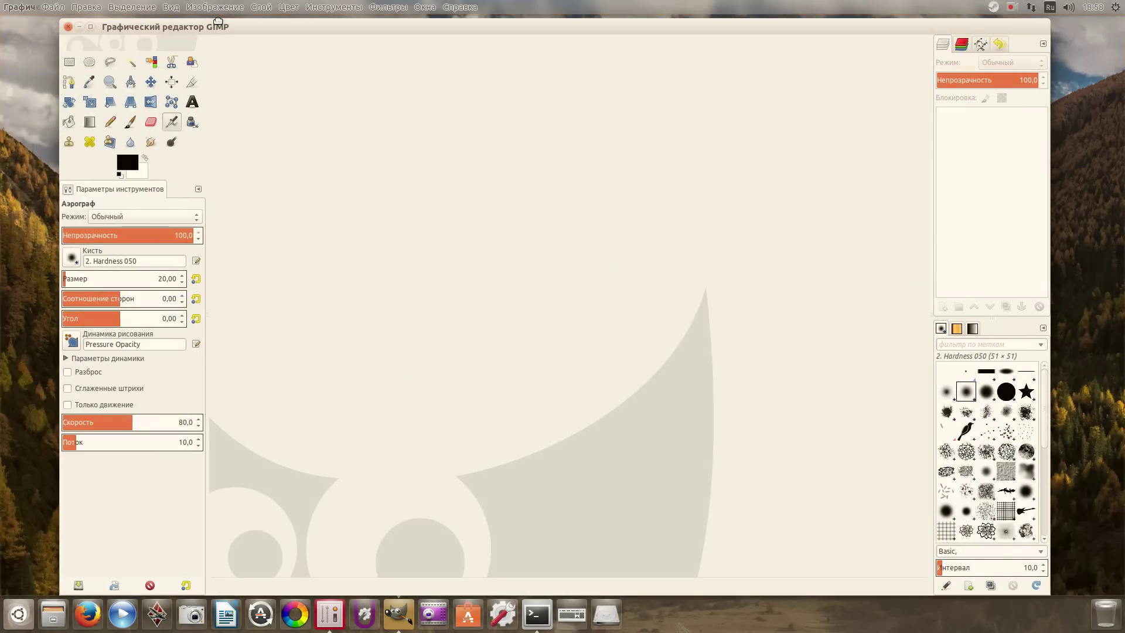
In the desktop's appearance settings, apply the Ambiance theme and set the lighthouse picture P1310728 as the wallpaper.
right_click(42, 51)
click(72, 146)
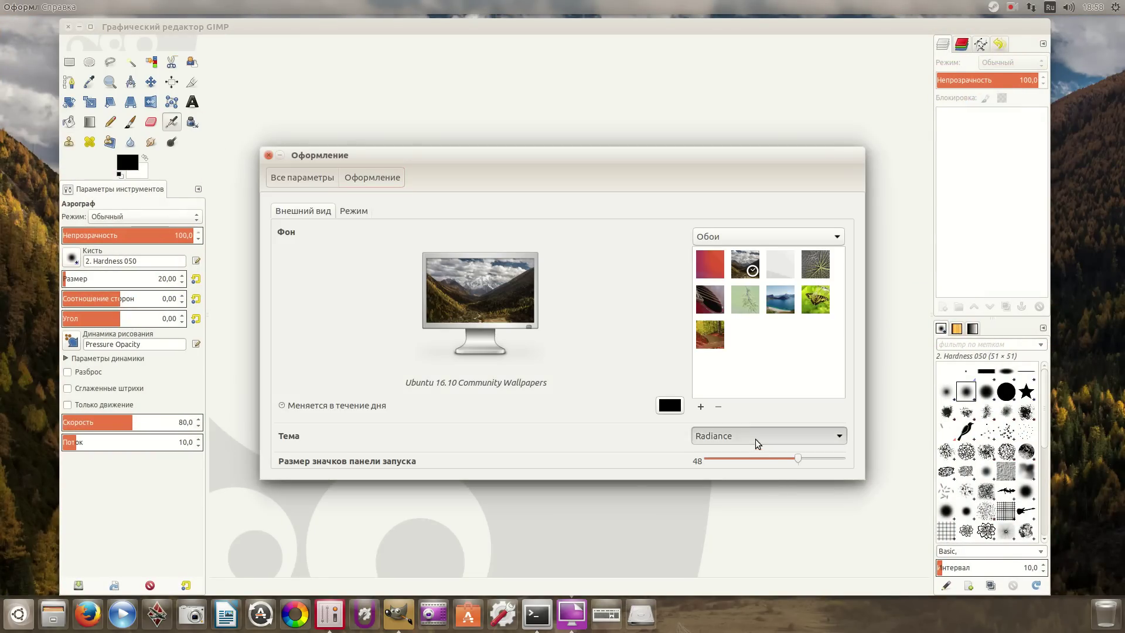
click(751, 434)
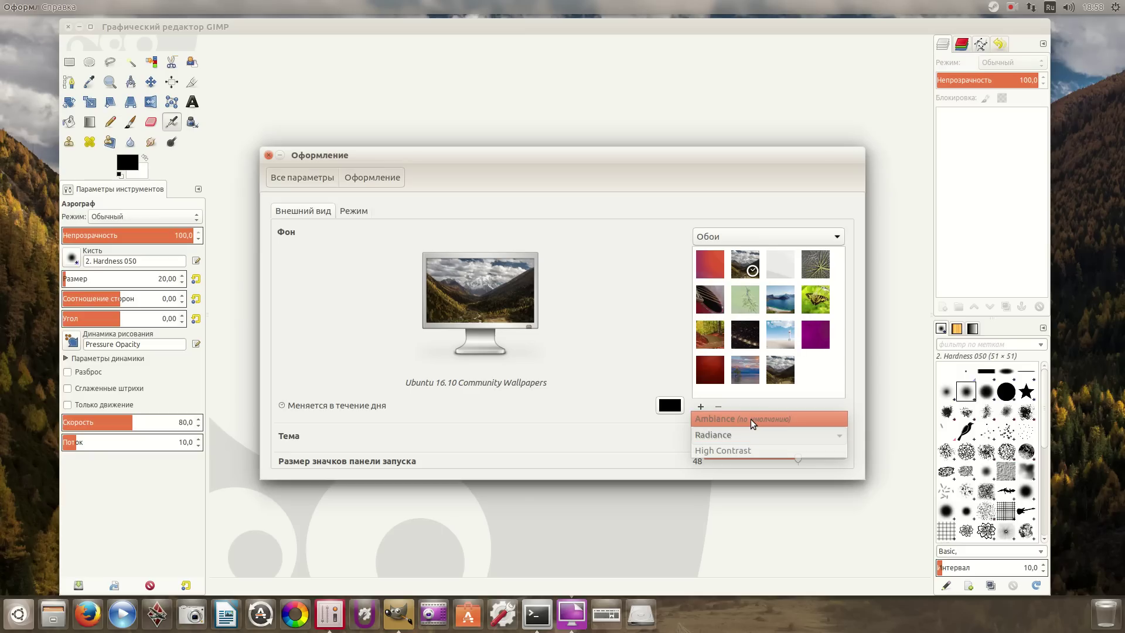
click(751, 423)
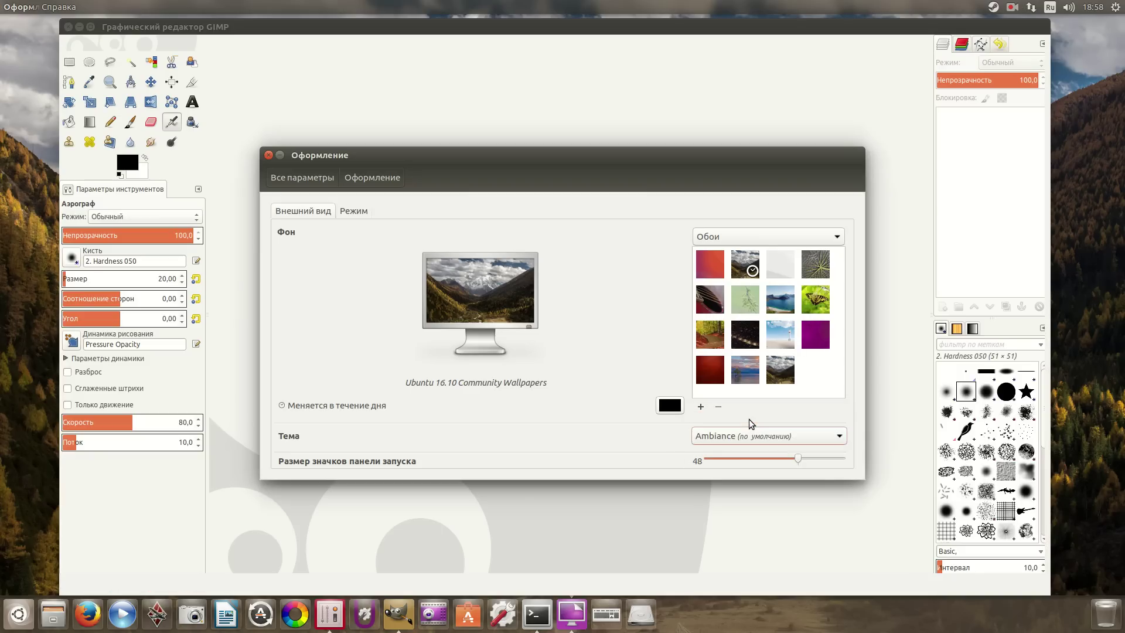
click(788, 328)
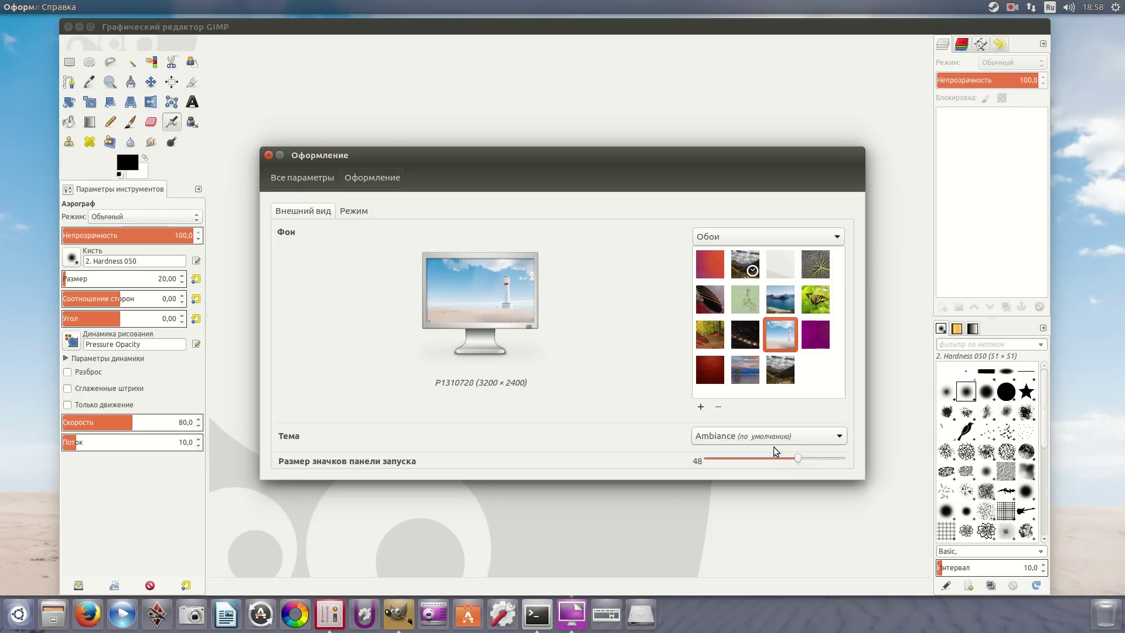
Reduce the launcher icon size to 22 and close the appearance settings.
drag(801, 455, 738, 457)
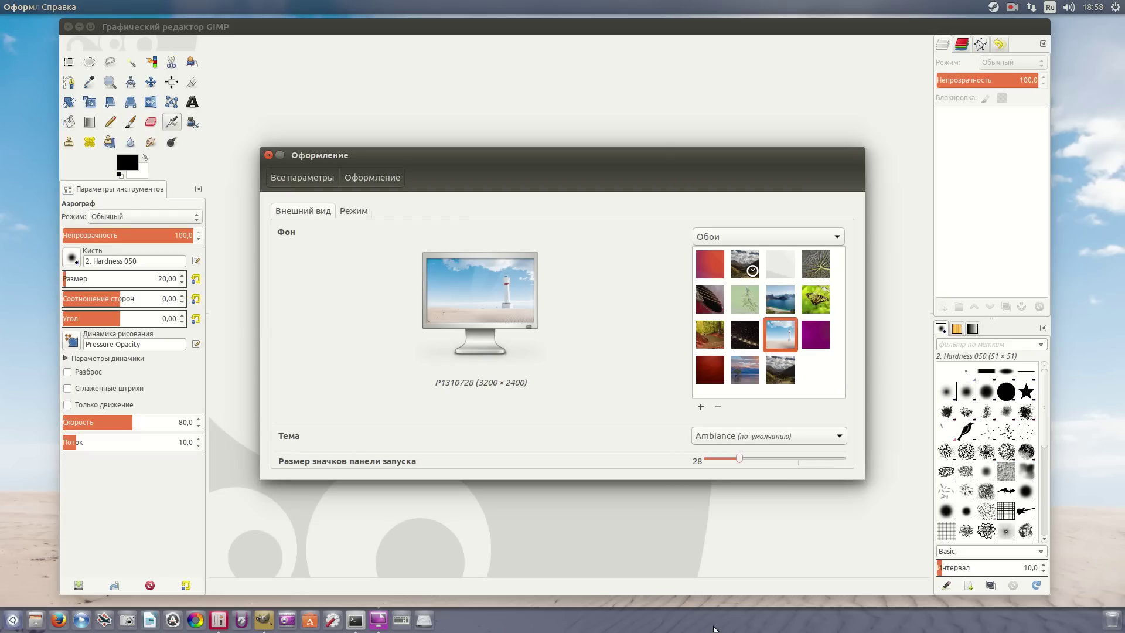
drag(740, 460, 721, 462)
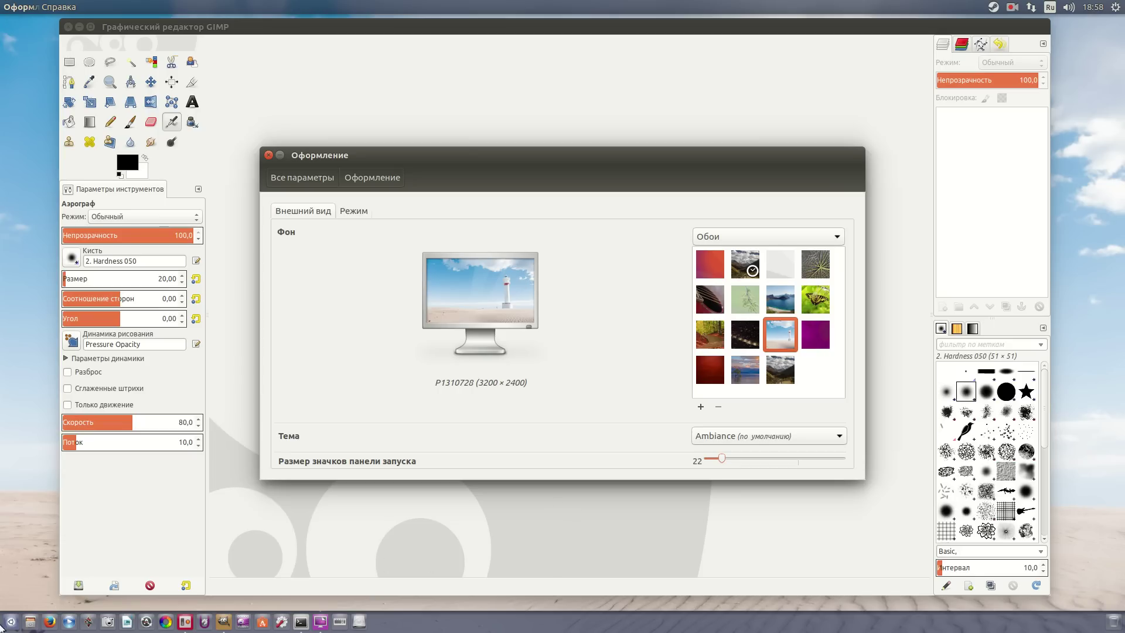
click(268, 154)
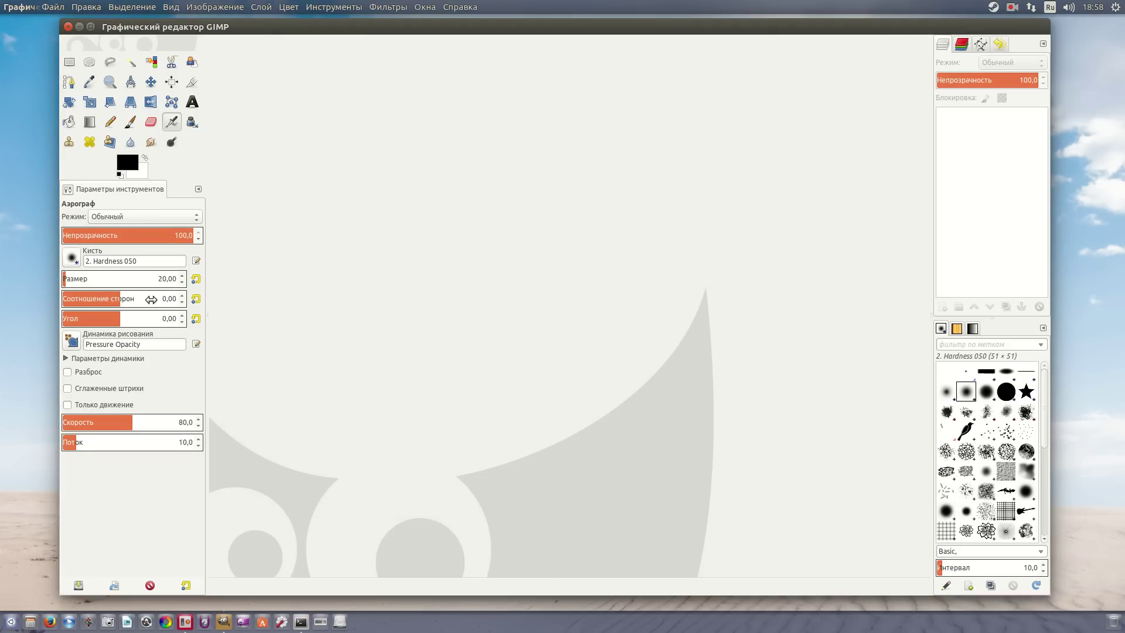
Look through GIMP's application menus, dismiss them, and return to Unity Tweak Tool.
click(471, 7)
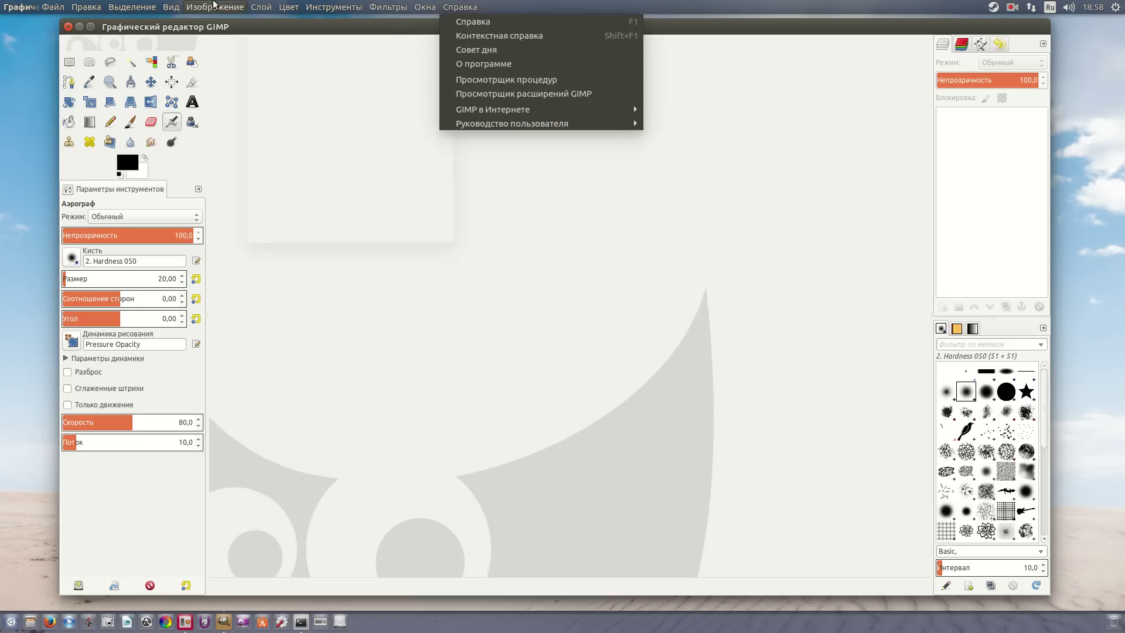
click(851, 222)
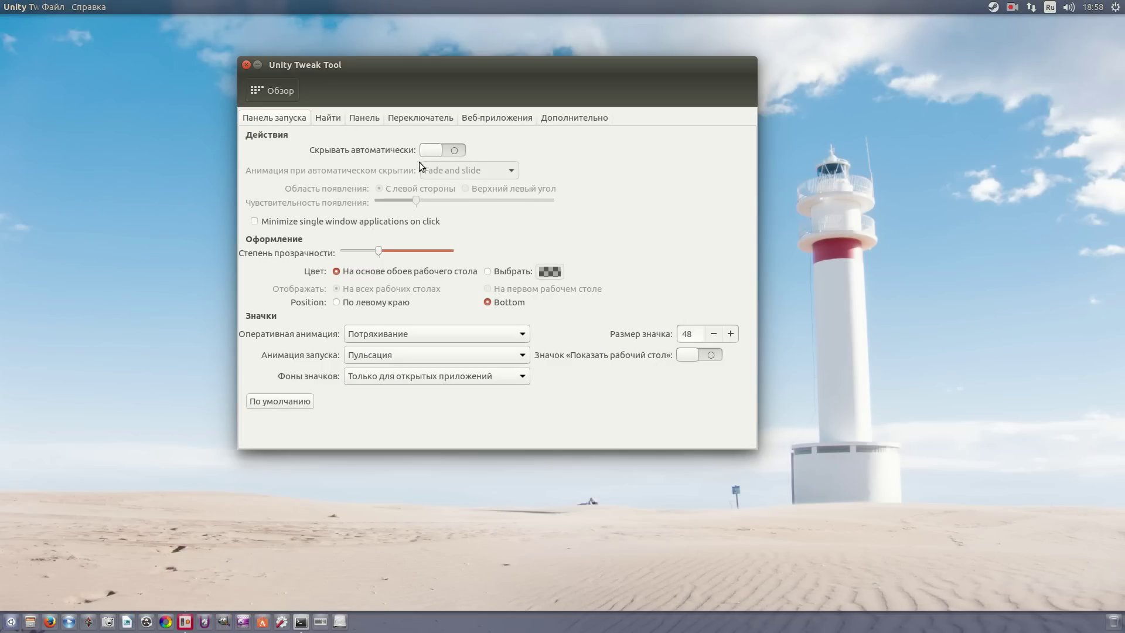
Restore the default search settings and the default launcher settings in Unity Tweak Tool.
click(324, 122)
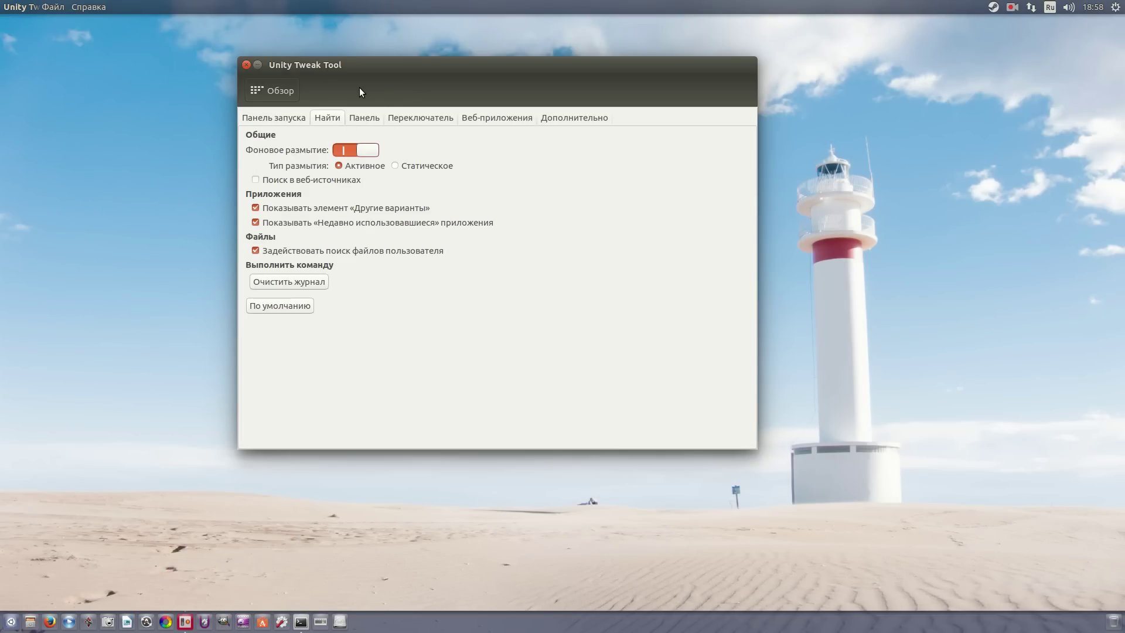
click(274, 306)
click(257, 408)
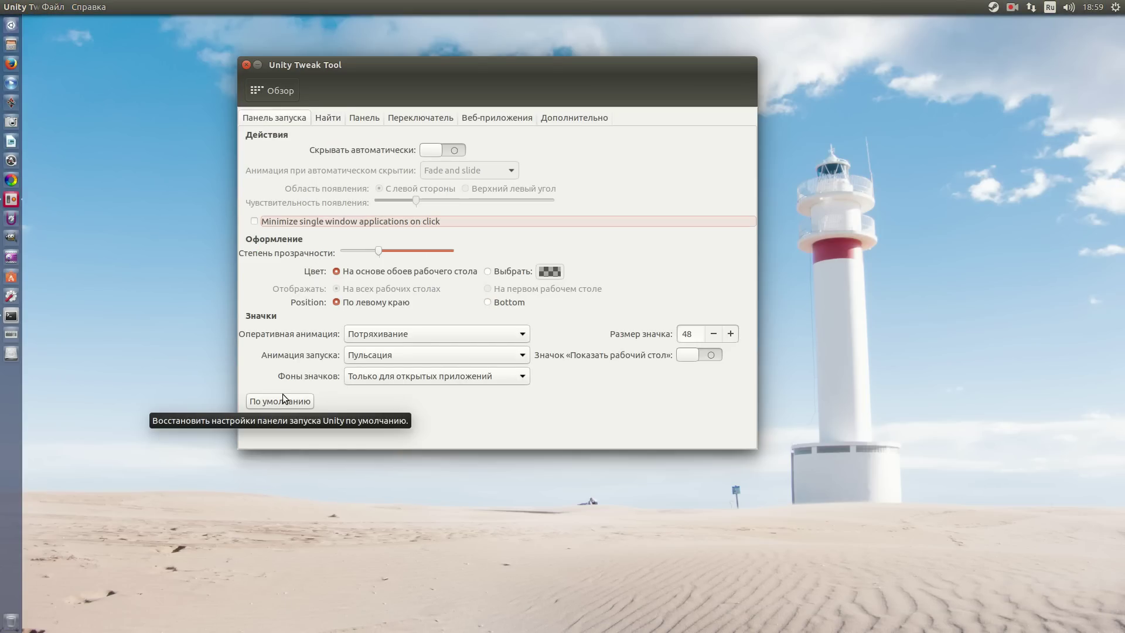
Set the launcher's icon size to 44.
click(730, 333)
click(712, 331)
click(712, 331)
click(712, 332)
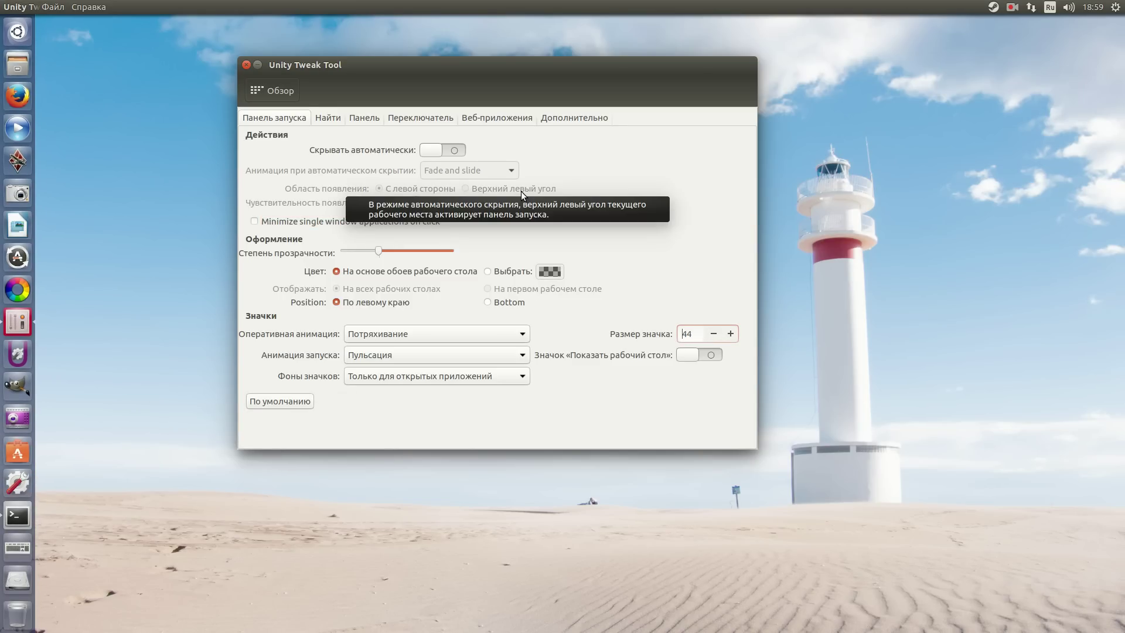
Review the panel, additional, launcher, search and window switcher settings in Unity Tweak Tool.
click(364, 118)
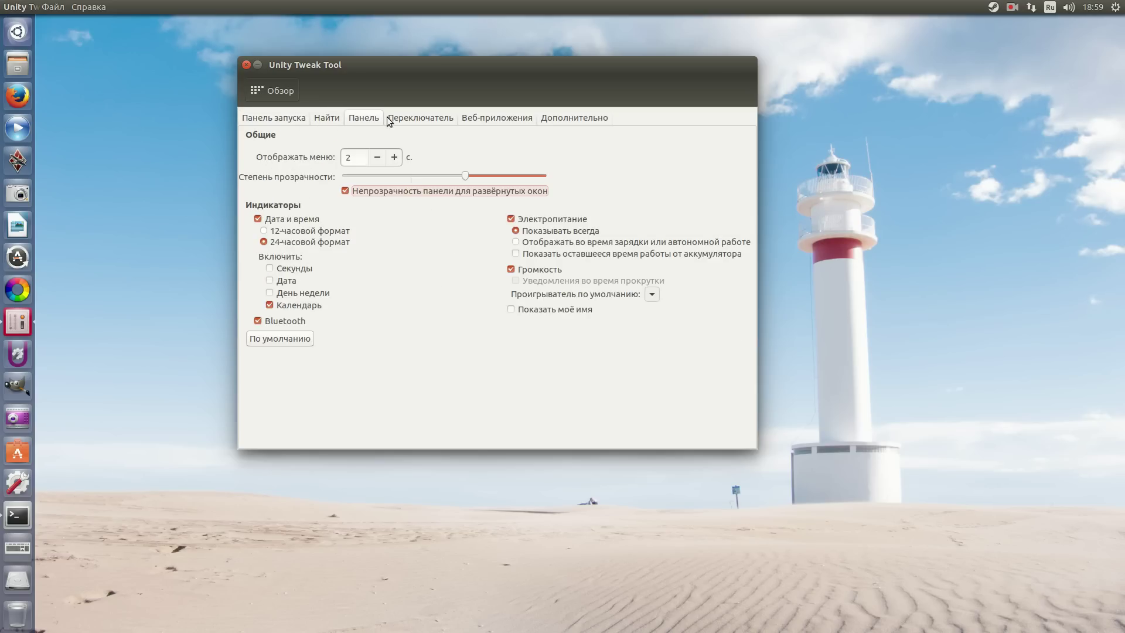
scroll(537, 111, down, 3)
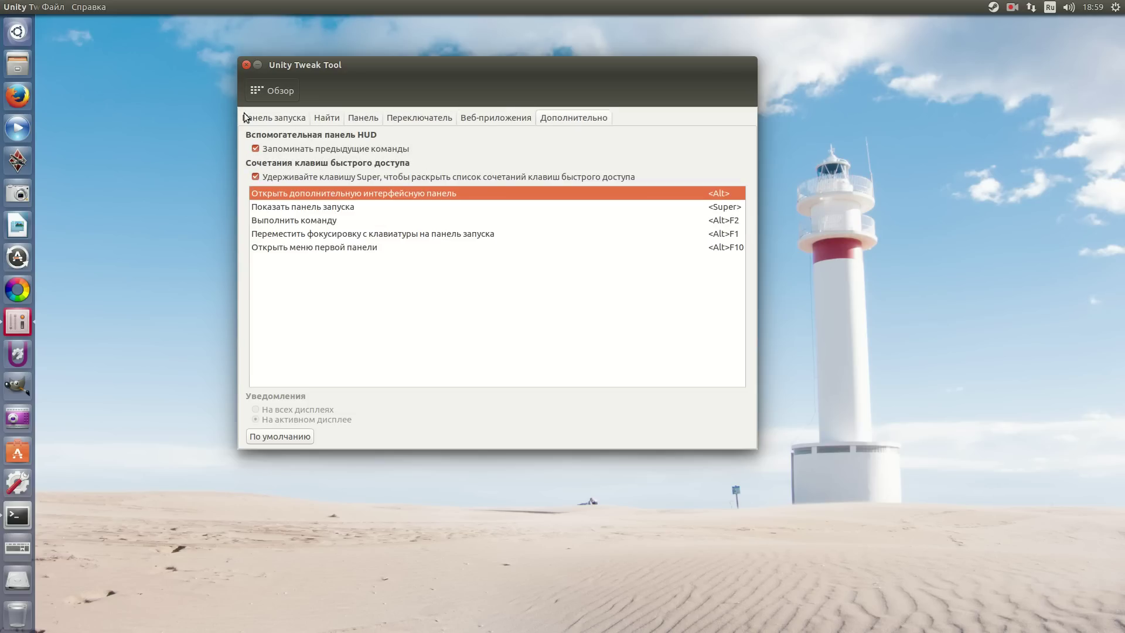
click(245, 117)
click(320, 117)
click(362, 118)
click(403, 119)
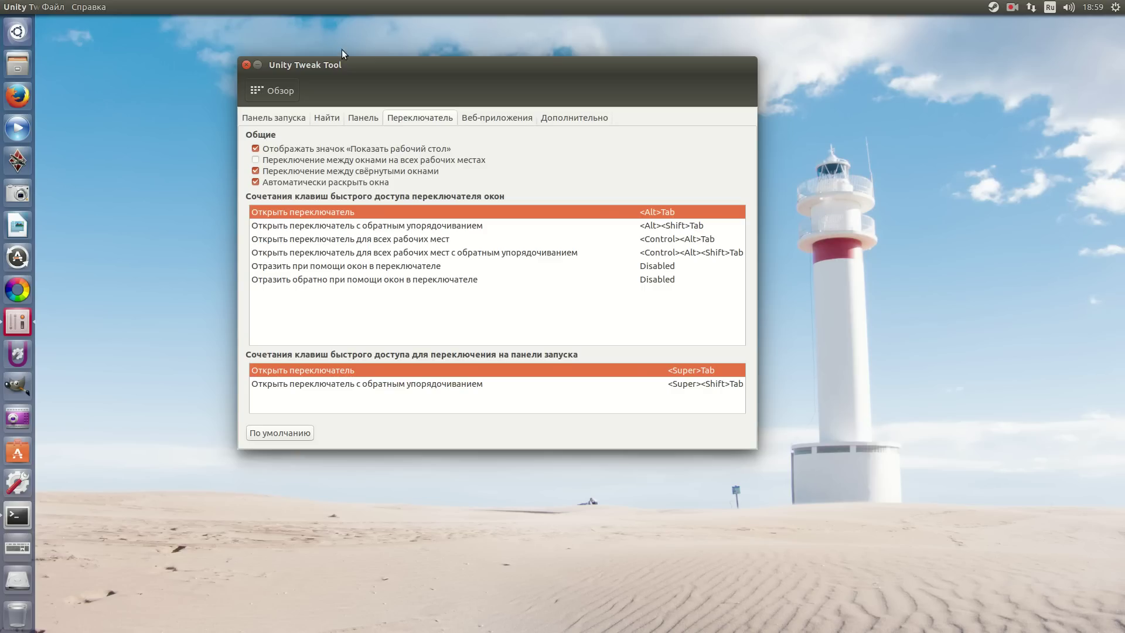
Minimize and restore the Unity Tweak Tool window, and shift it slightly toward the screen's centre.
click(258, 64)
click(18, 321)
drag(270, 63, 322, 73)
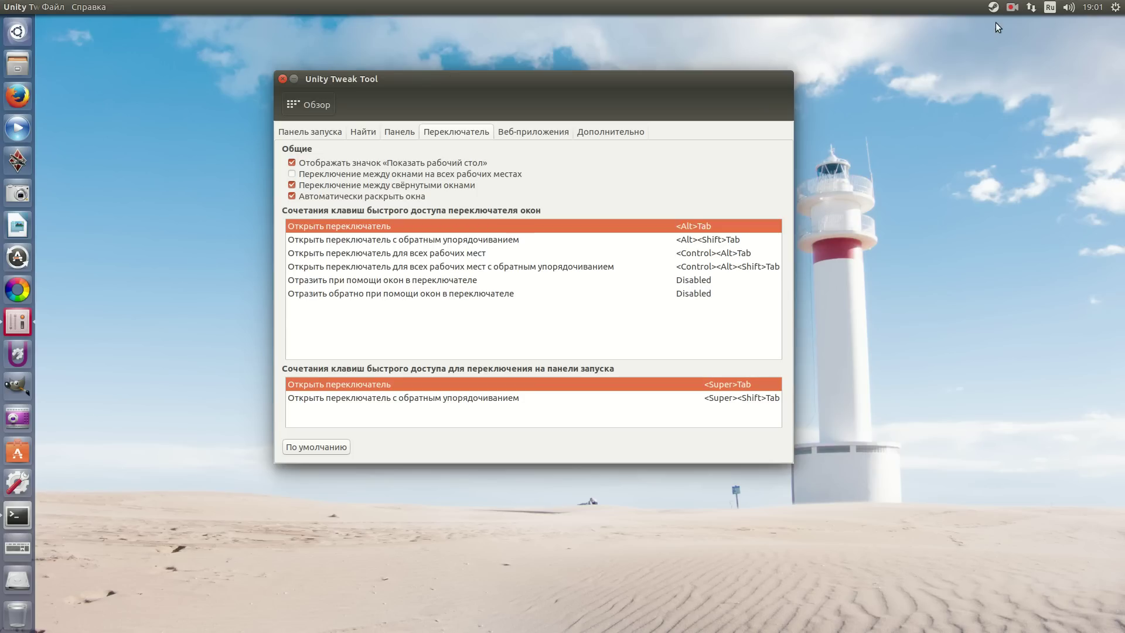
click(1012, 8)
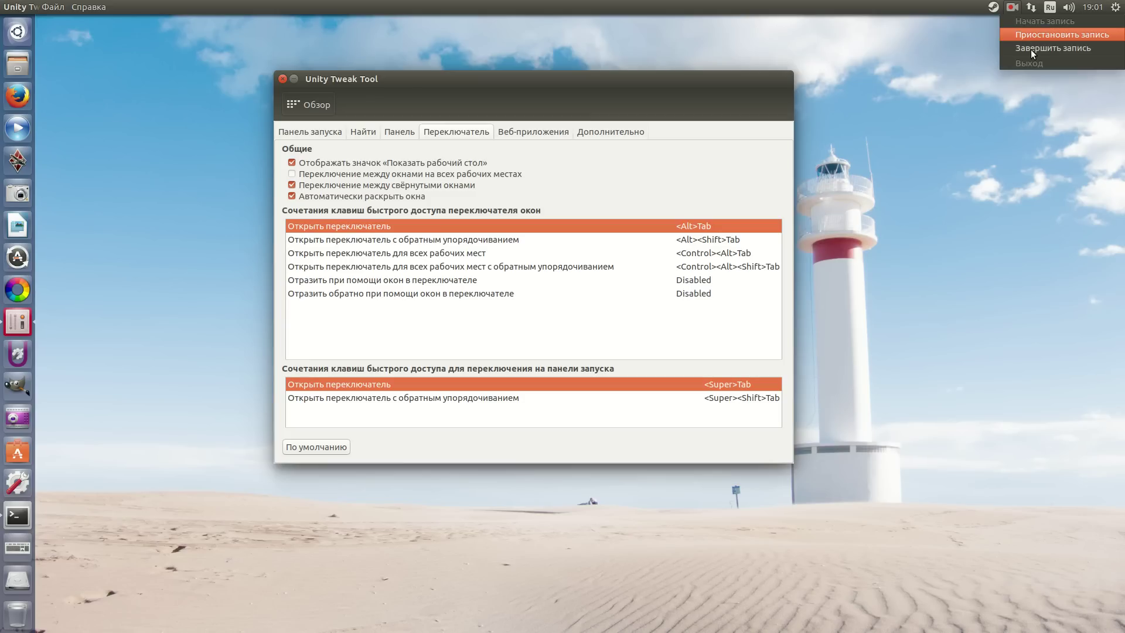